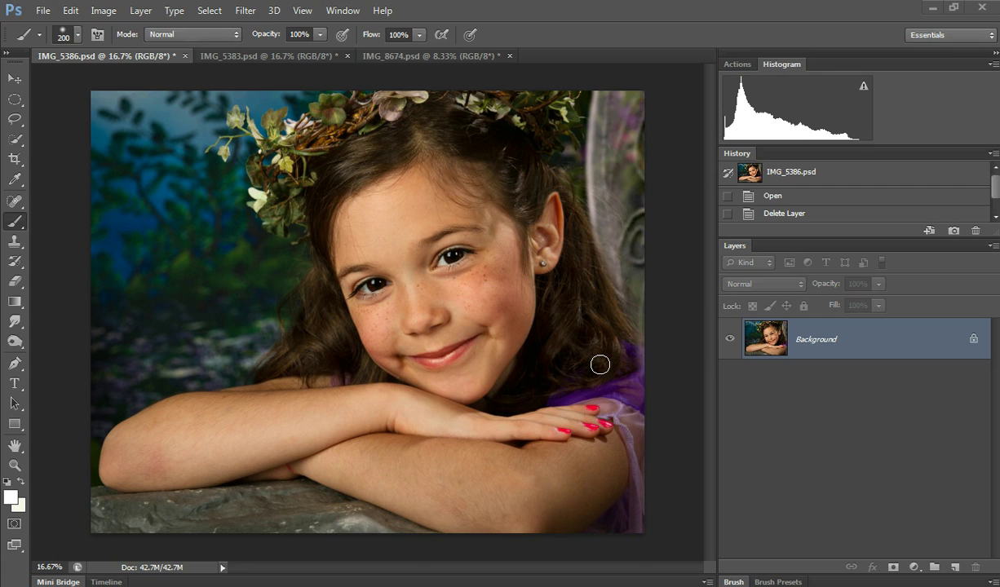
Step: Place the glitter swirls overlay as a new layer, stretched to fill the entire portrait
{"action": "key", "text": "alt+Tab"}
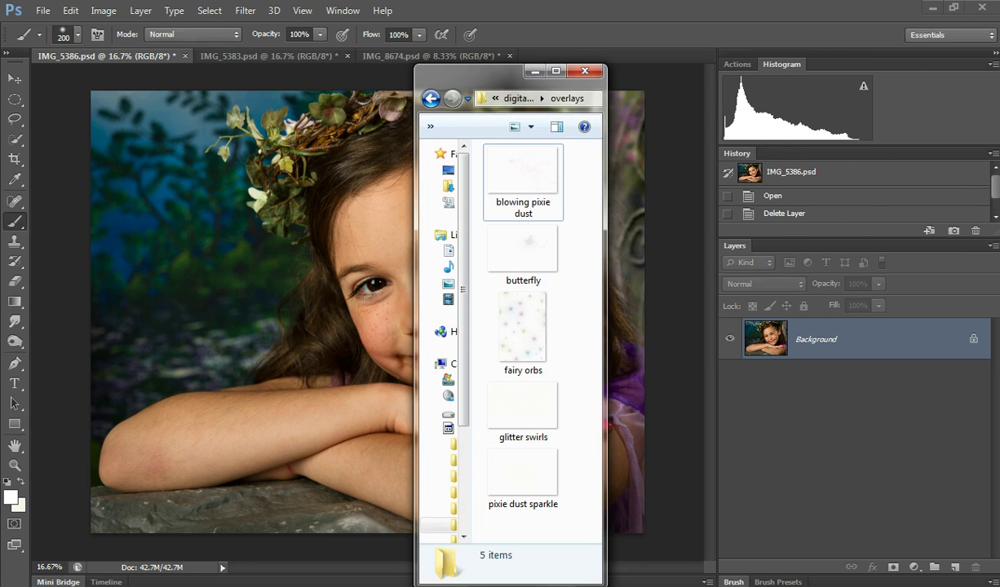
{"action": "left_click_drag", "start_coordinate": [487, 78], "coordinate": [889, 32]}
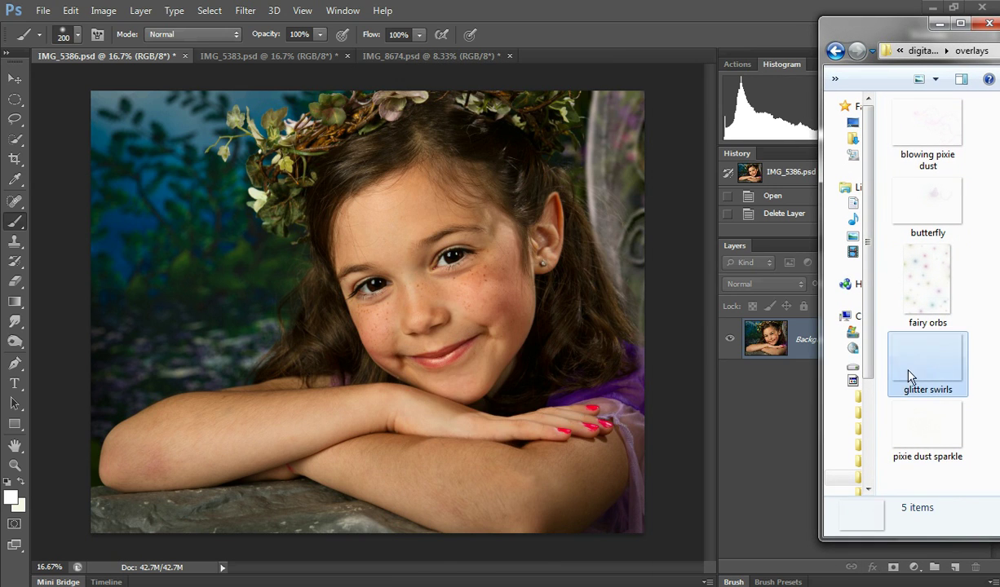
{"action": "left_click_drag", "start_coordinate": [897, 359], "coordinate": [526, 302]}
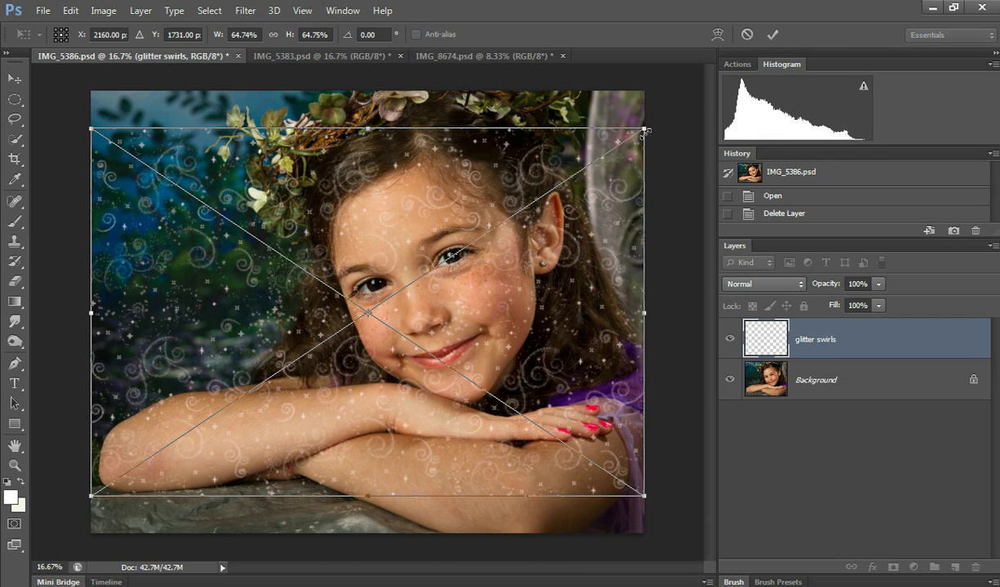
{"action": "left_click_drag", "start_coordinate": [645, 131], "coordinate": [690, 68]}
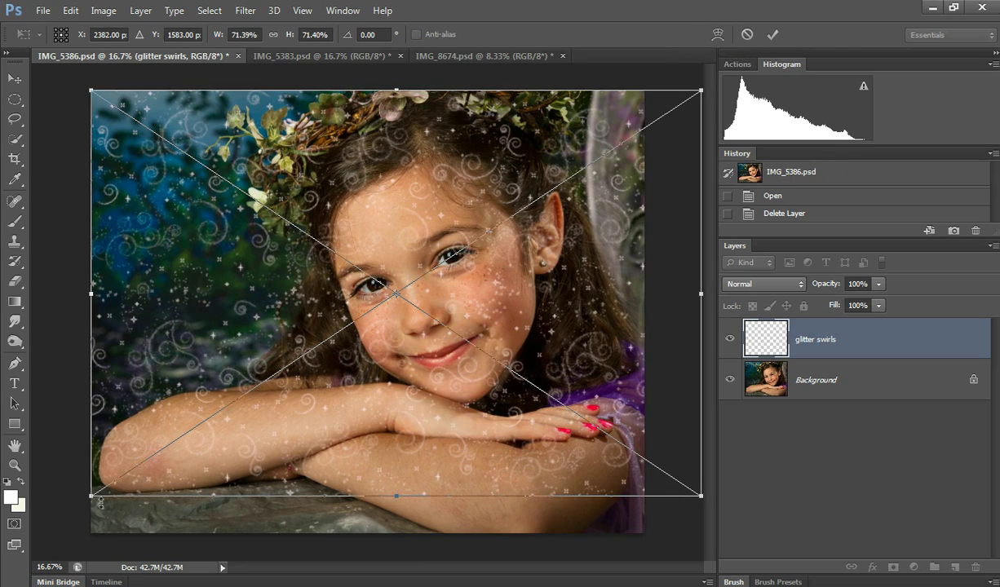
{"action": "left_click_drag", "start_coordinate": [92, 497], "coordinate": [31, 537]}
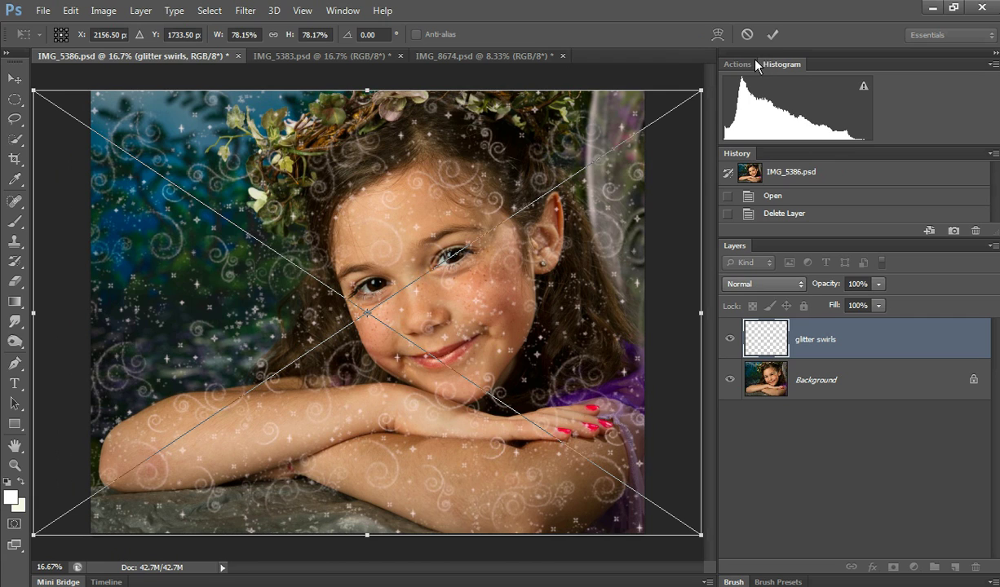
{"action": "left_click", "coordinate": [778, 38]}
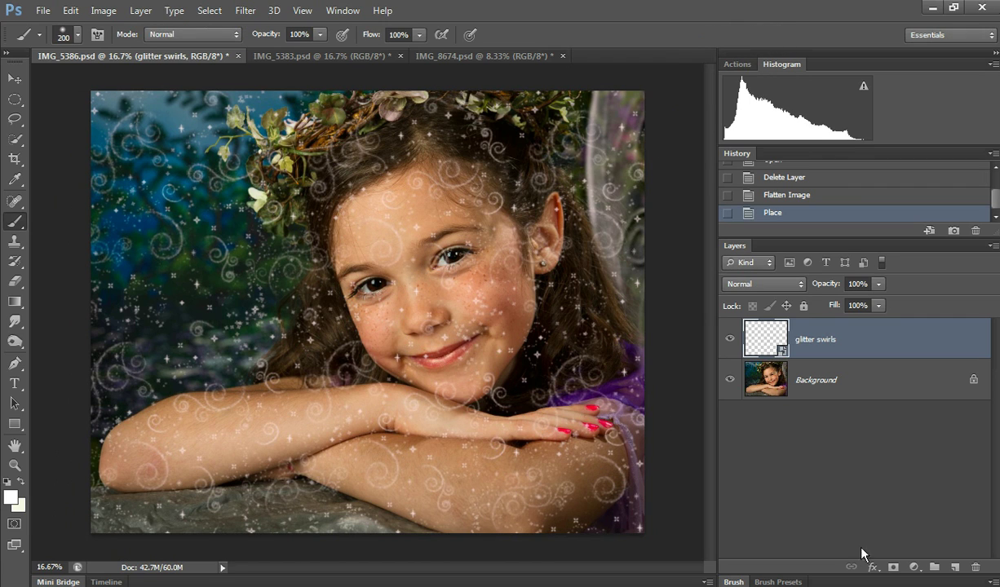
Step: Add a layer mask and paint black with a 700 brush over the face, arms and wing
{"action": "left_click", "coordinate": [892, 566]}
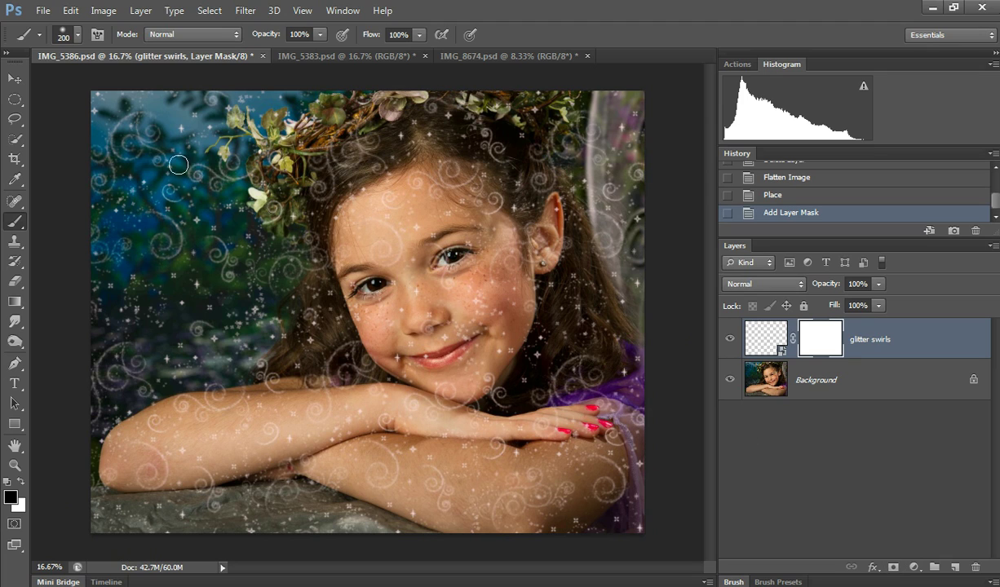
{"action": "left_click", "coordinate": [16, 222]}
{"action": "key", "text": "bracketright"}
{"action": "key", "text": "bracketright"}
{"action": "key", "text": "bracketright"}
{"action": "key", "text": "bracketright"}
{"action": "key", "text": "bracketright"}
{"action": "key", "text": "bracketright"}
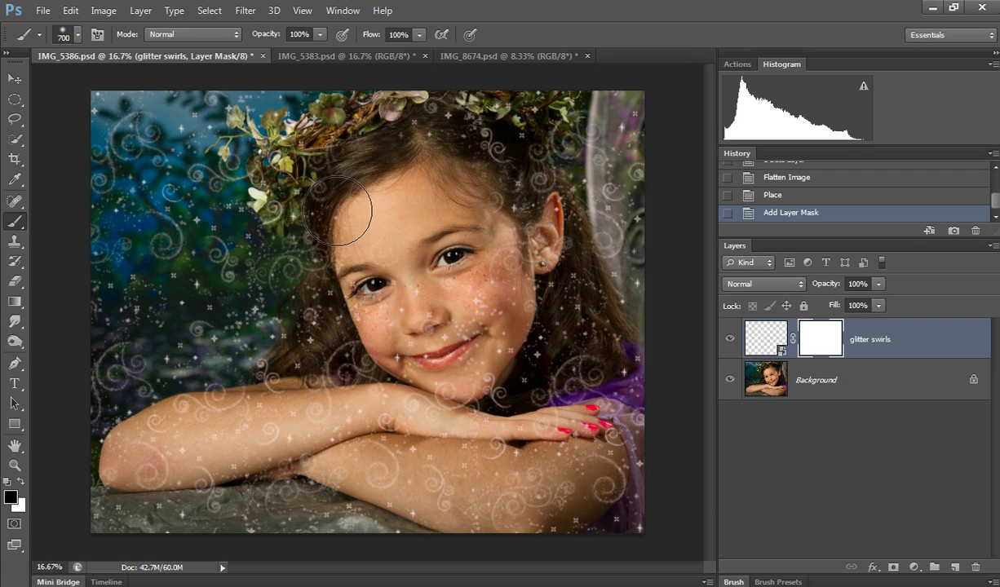
{"action": "mouse_move", "coordinate": [339, 210]}
{"action": "left_mouse_down"}
{"action": "mouse_move", "coordinate": [326, 322]}
{"action": "mouse_move", "coordinate": [420, 300]}
{"action": "mouse_move", "coordinate": [422, 324]}
{"action": "mouse_move", "coordinate": [509, 248]}
{"action": "mouse_move", "coordinate": [485, 281]}
{"action": "mouse_move", "coordinate": [461, 155]}
{"action": "mouse_move", "coordinate": [485, 175]}
{"action": "mouse_move", "coordinate": [536, 240]}
{"action": "mouse_move", "coordinate": [521, 314]}
{"action": "mouse_move", "coordinate": [465, 420]}
{"action": "mouse_move", "coordinate": [538, 456]}
{"action": "mouse_move", "coordinate": [586, 508]}
{"action": "mouse_move", "coordinate": [575, 457]}
{"action": "mouse_move", "coordinate": [530, 491]}
{"action": "mouse_move", "coordinate": [380, 450]}
{"action": "mouse_move", "coordinate": [420, 420]}
{"action": "mouse_move", "coordinate": [285, 420]}
{"action": "mouse_move", "coordinate": [239, 408]}
{"action": "mouse_move", "coordinate": [133, 443]}
{"action": "mouse_move", "coordinate": [136, 453]}
{"action": "mouse_move", "coordinate": [261, 440]}
{"action": "mouse_move", "coordinate": [409, 472]}
{"action": "mouse_move", "coordinate": [563, 477]}
{"action": "mouse_move", "coordinate": [583, 456]}
{"action": "mouse_move", "coordinate": [562, 448]}
{"action": "mouse_move", "coordinate": [558, 384]}
{"action": "mouse_move", "coordinate": [535, 413]}
{"action": "mouse_move", "coordinate": [519, 366]}
{"action": "left_mouse_up"}
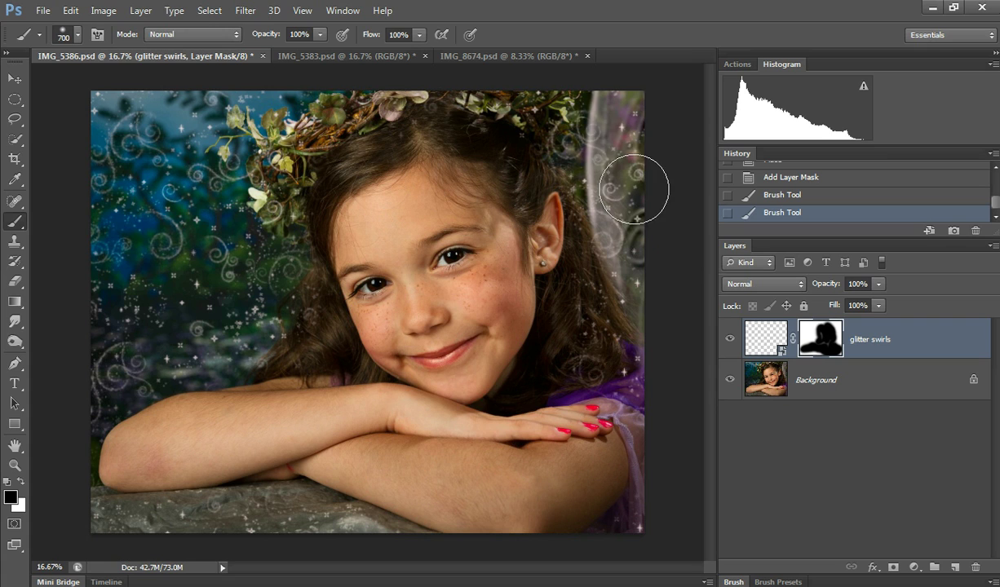
{"action": "mouse_move", "coordinate": [634, 189]}
{"action": "left_mouse_down"}
{"action": "mouse_move", "coordinate": [626, 106]}
{"action": "mouse_move", "coordinate": [653, 248]}
{"action": "mouse_move", "coordinate": [648, 274]}
{"action": "mouse_move", "coordinate": [628, 112]}
{"action": "mouse_move", "coordinate": [622, 190]}
{"action": "mouse_move", "coordinate": [659, 300]}
{"action": "mouse_move", "coordinate": [640, 256]}
{"action": "mouse_move", "coordinate": [632, 119]}
{"action": "mouse_move", "coordinate": [662, 303]}
{"action": "mouse_move", "coordinate": [681, 343]}
{"action": "left_mouse_up"}
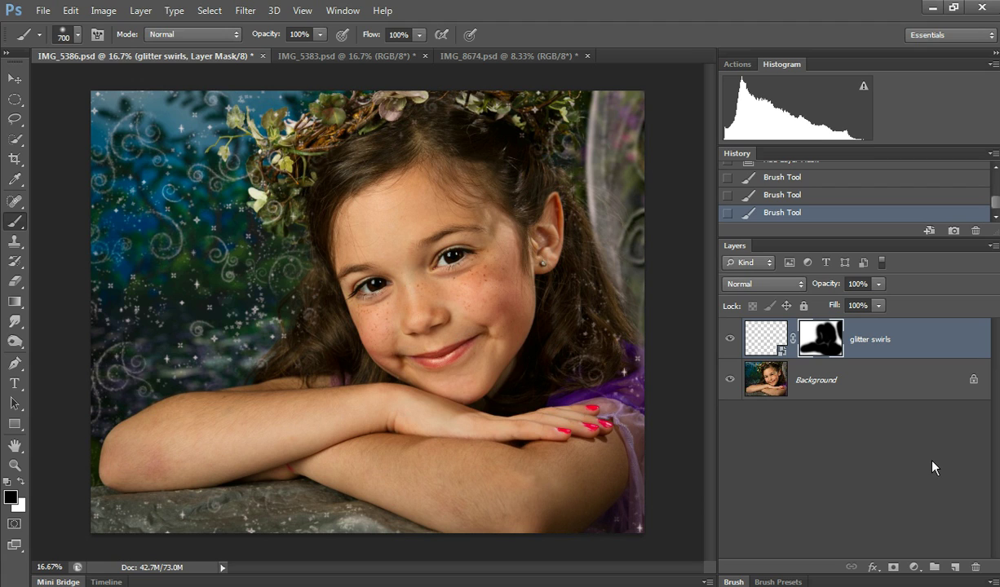
{"action": "left_click", "coordinate": [345, 329]}
Step: Try lowering the glitter opacity, undo a Ctrl+J duplicate, and bring up the fx layer styles list
{"action": "left_click", "coordinate": [878, 283]}
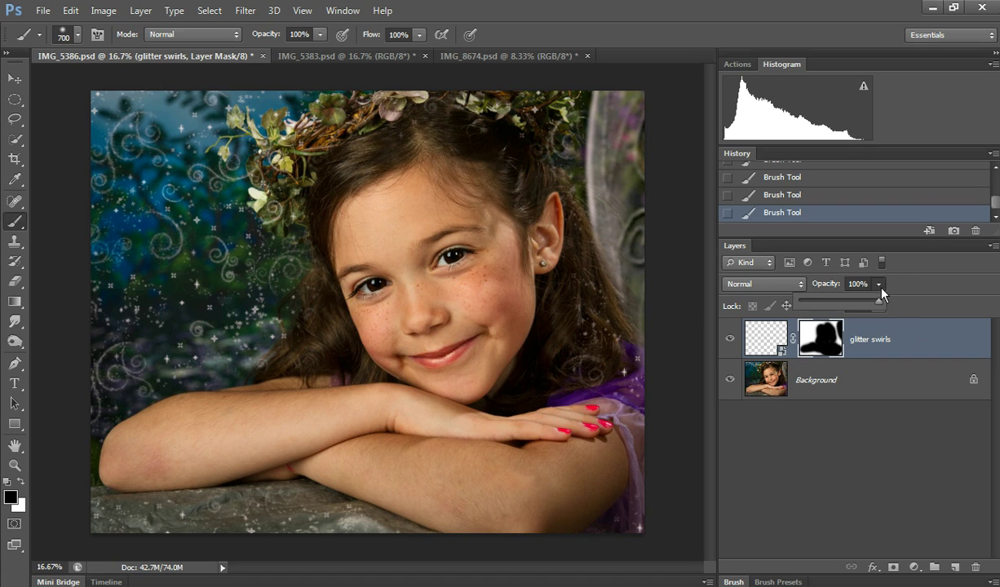
{"action": "mouse_move", "coordinate": [881, 301]}
{"action": "left_mouse_down"}
{"action": "mouse_move", "coordinate": [835, 310]}
{"action": "mouse_move", "coordinate": [882, 303]}
{"action": "left_mouse_up"}
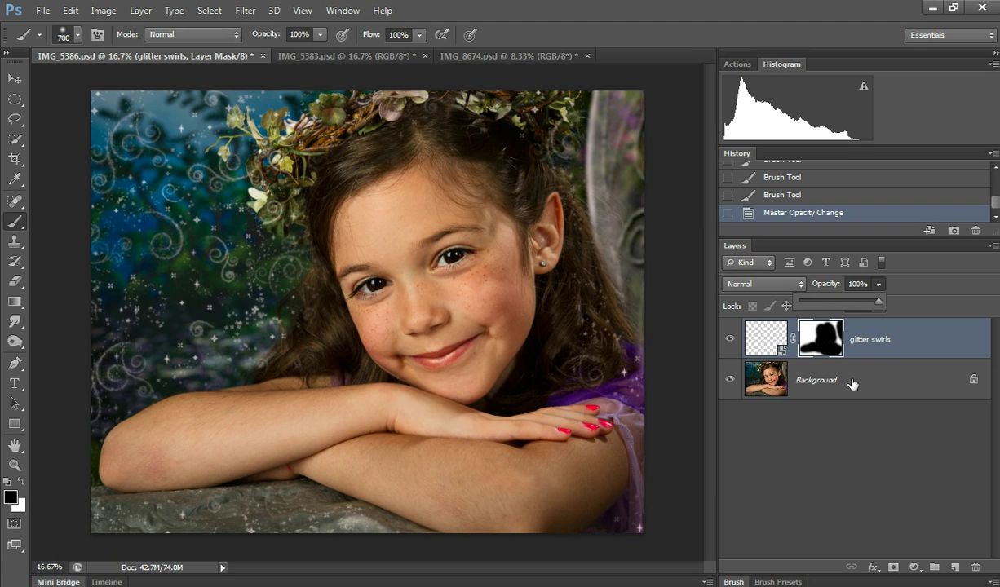
{"action": "key", "text": "ctrl+j"}
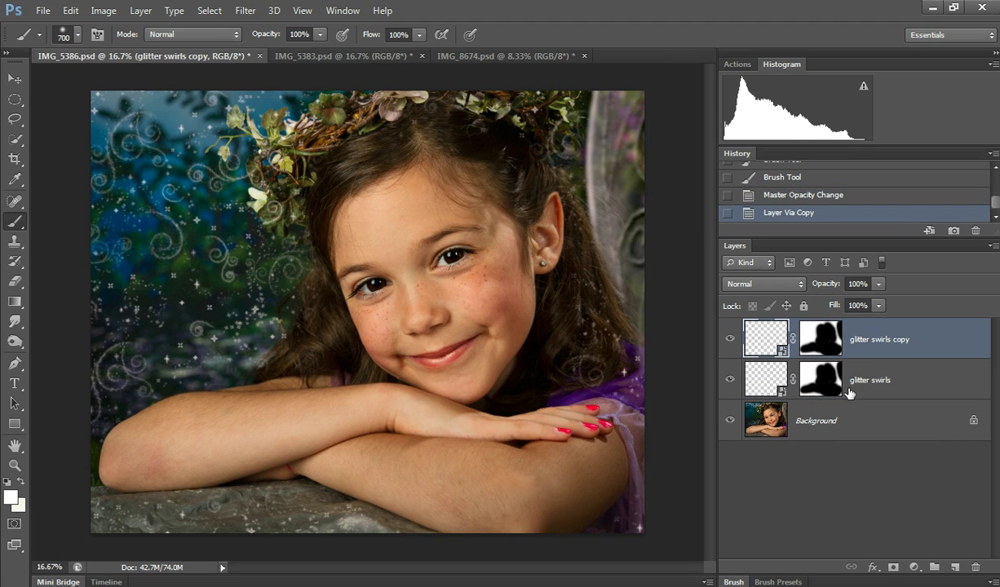
{"action": "key", "text": "x"}
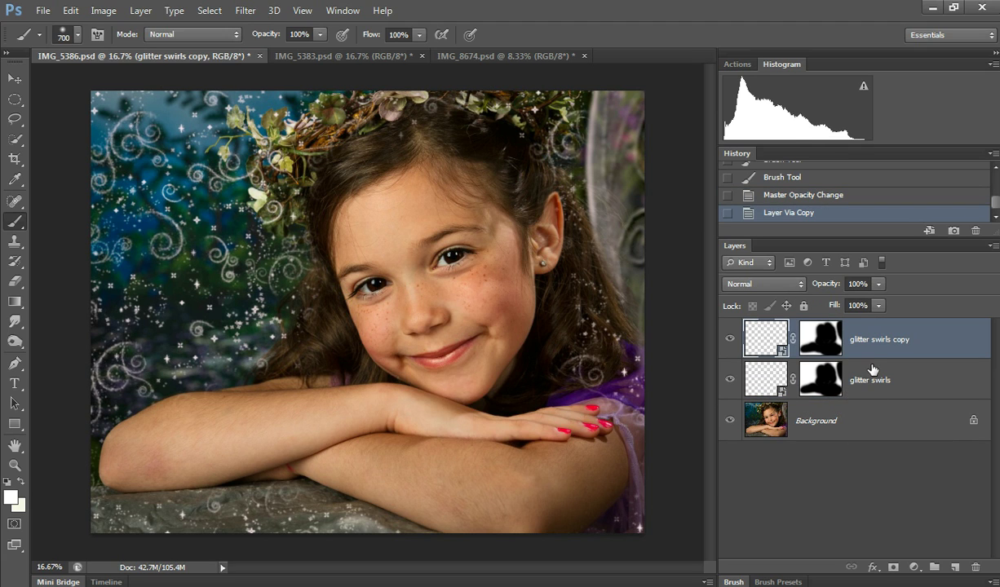
{"action": "left_click", "coordinate": [853, 199]}
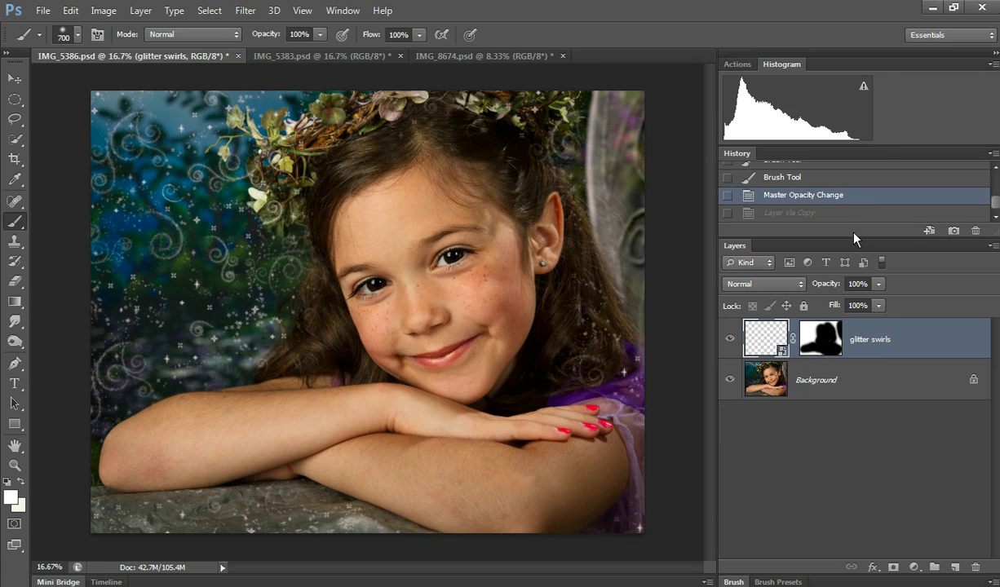
{"action": "left_click", "coordinate": [872, 568]}
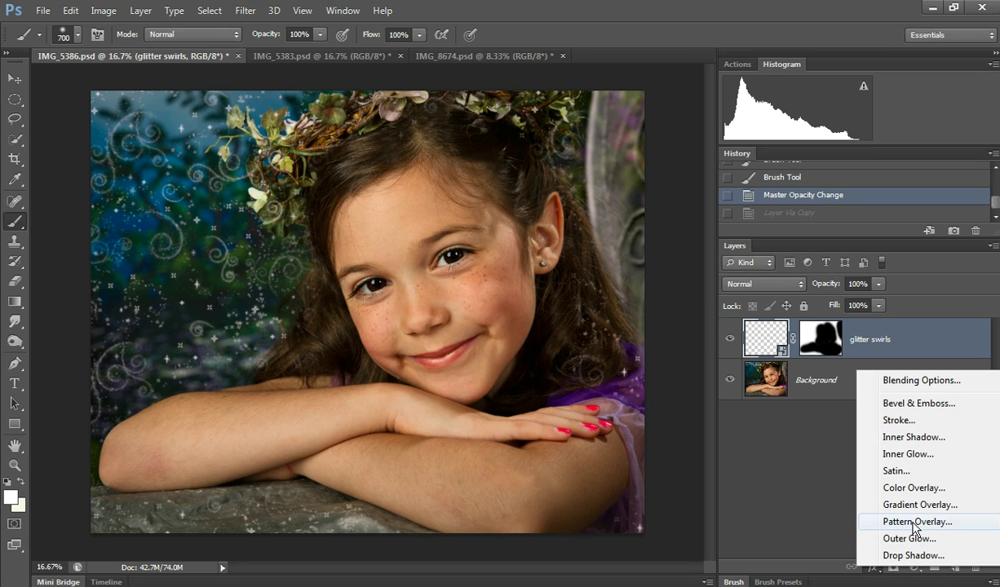
Step: Apply a pale pink (e8d9ea) Color Overlay effect to the glitter swirls layer
{"action": "left_click", "coordinate": [870, 488]}
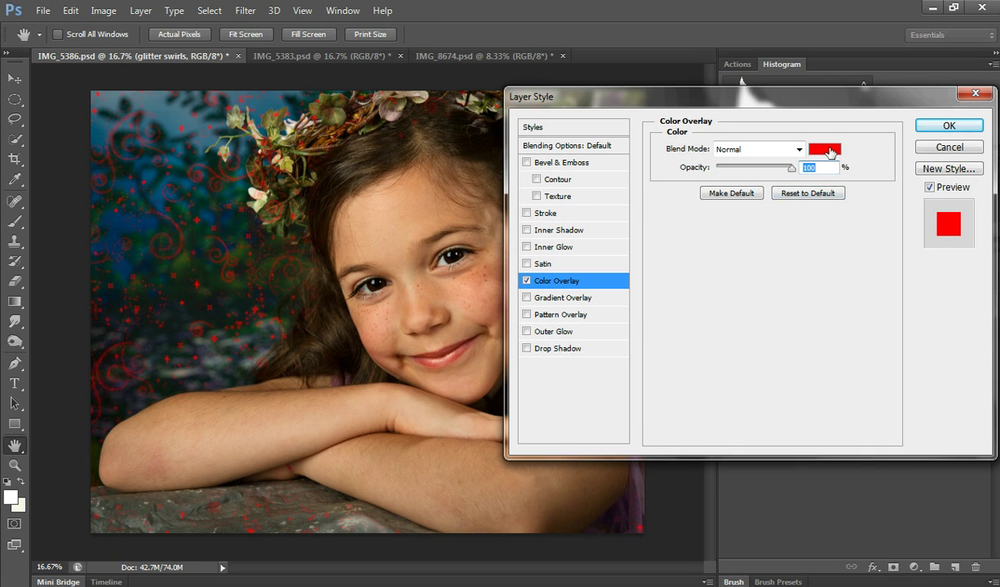
{"action": "left_click", "coordinate": [825, 150]}
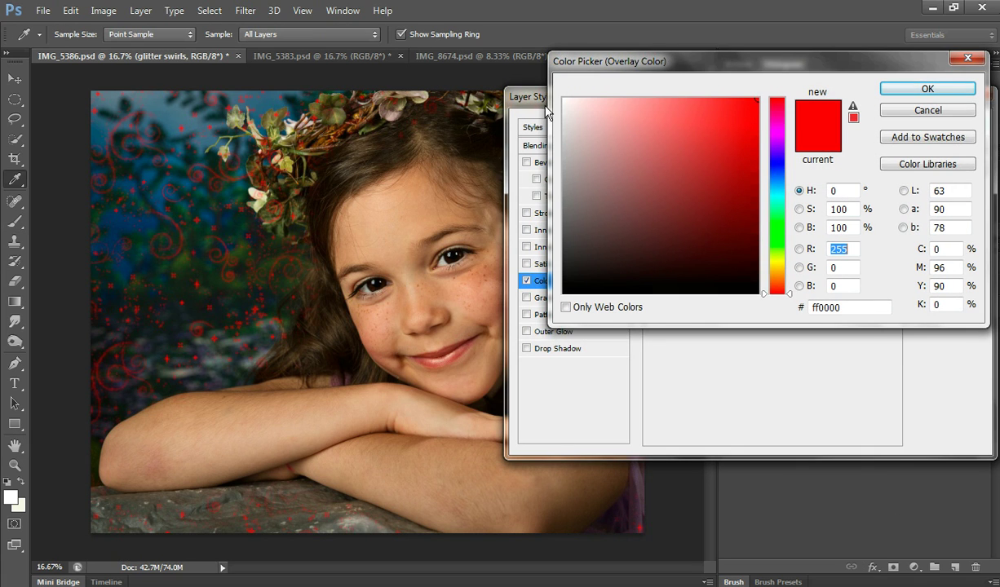
{"action": "left_click", "coordinate": [645, 501]}
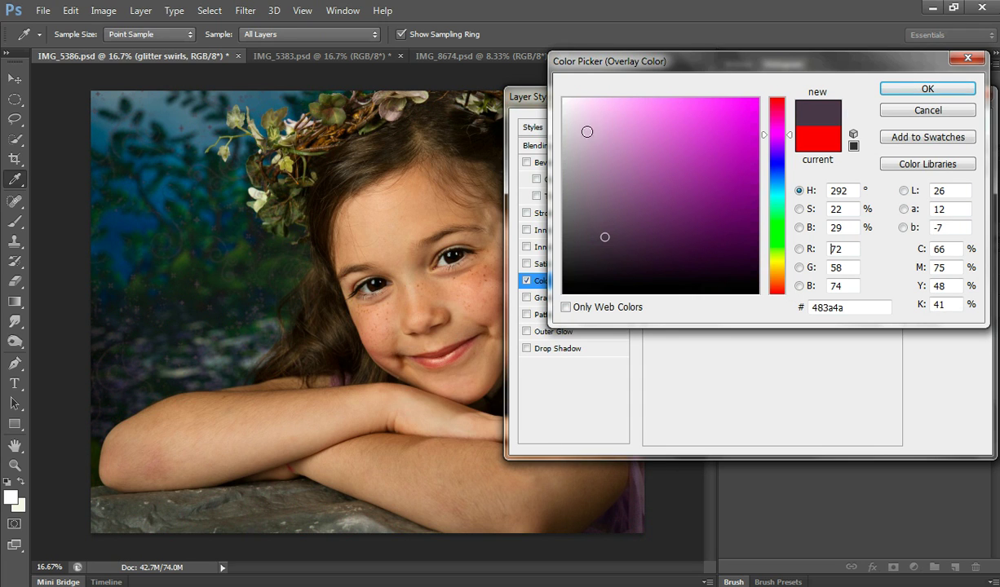
{"action": "left_click", "coordinate": [580, 102]}
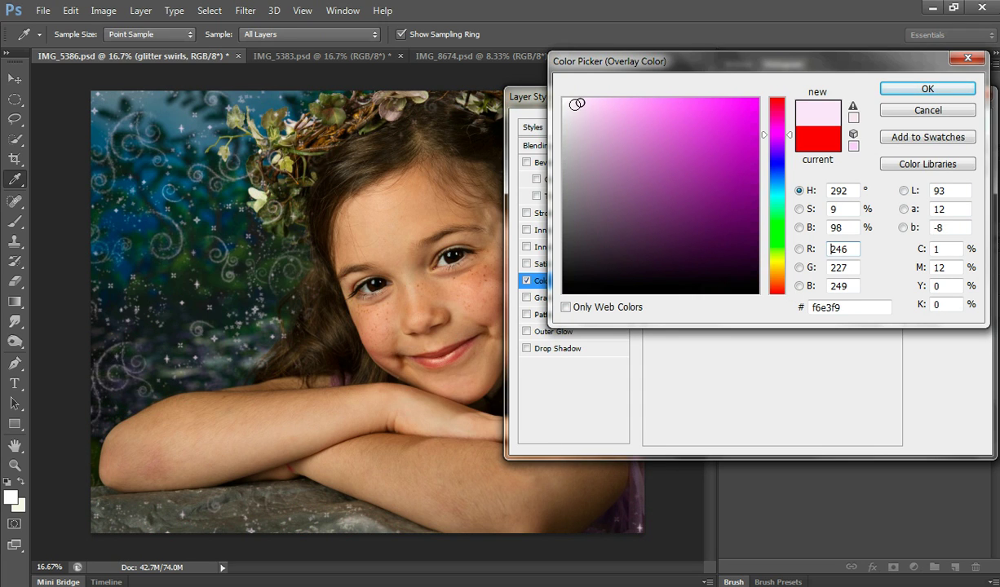
{"action": "left_click_drag", "start_coordinate": [577, 104], "coordinate": [577, 104]}
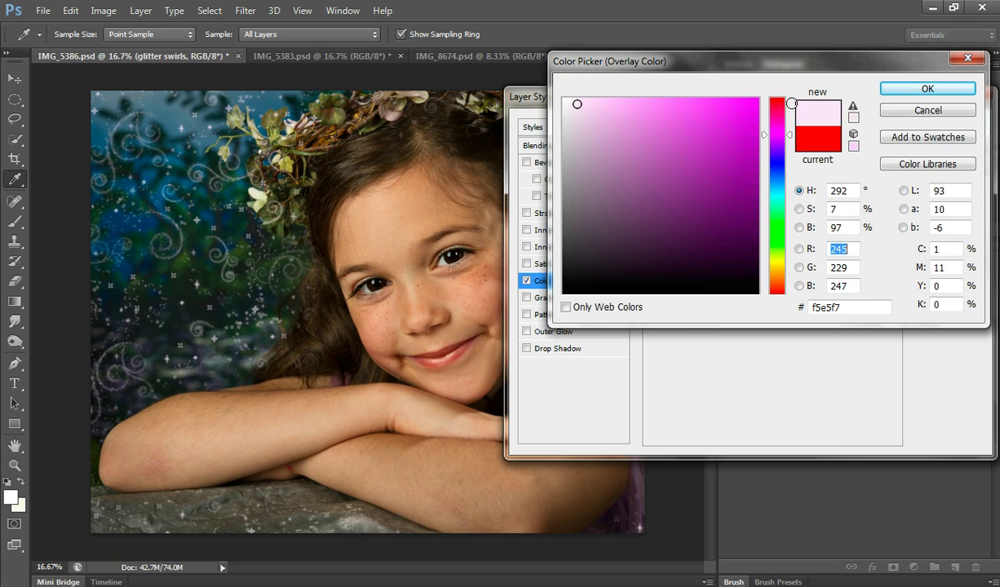
{"action": "left_click", "coordinate": [576, 114]}
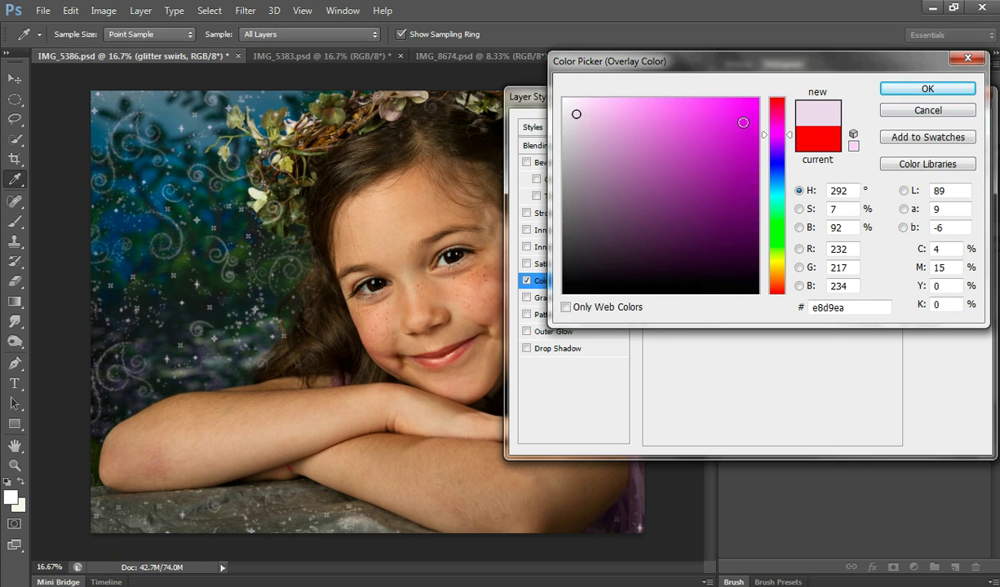
{"action": "left_click", "coordinate": [888, 90]}
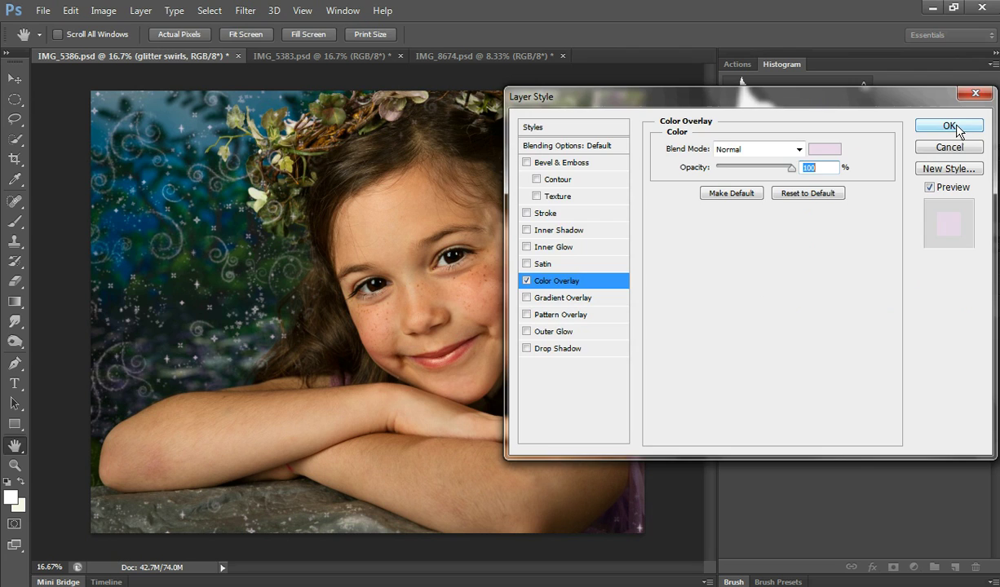
{"action": "left_click", "coordinate": [949, 126]}
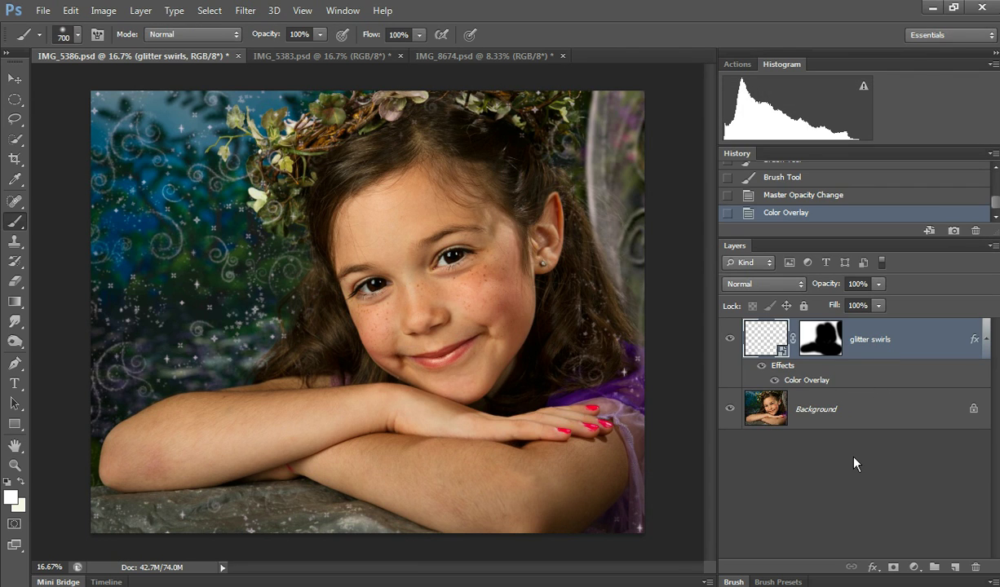
Step: On the IMG_5383 photo, place the blowing pixie dust overlay as a new layer
{"action": "left_click", "coordinate": [326, 57]}
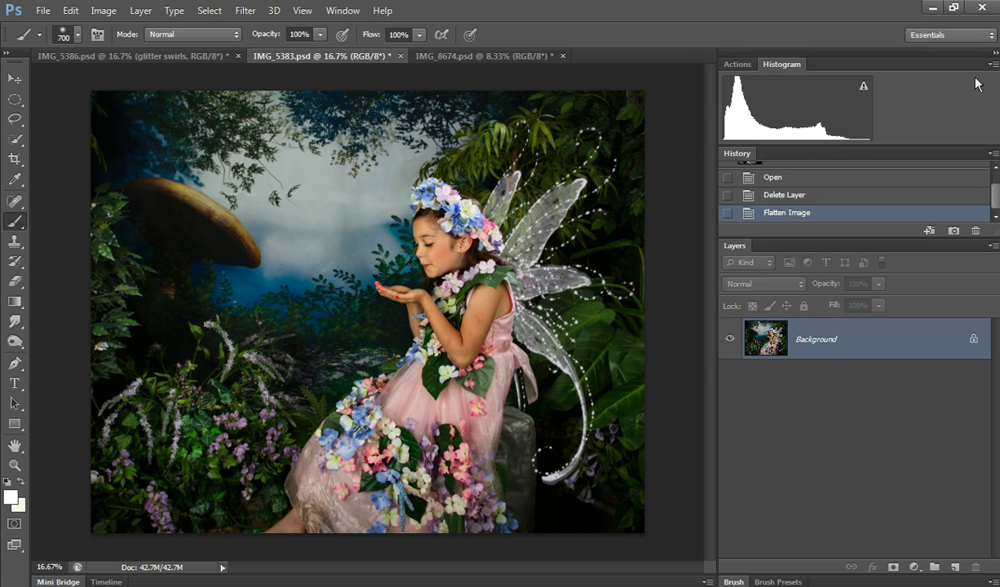
{"action": "key", "text": "alt+Tab"}
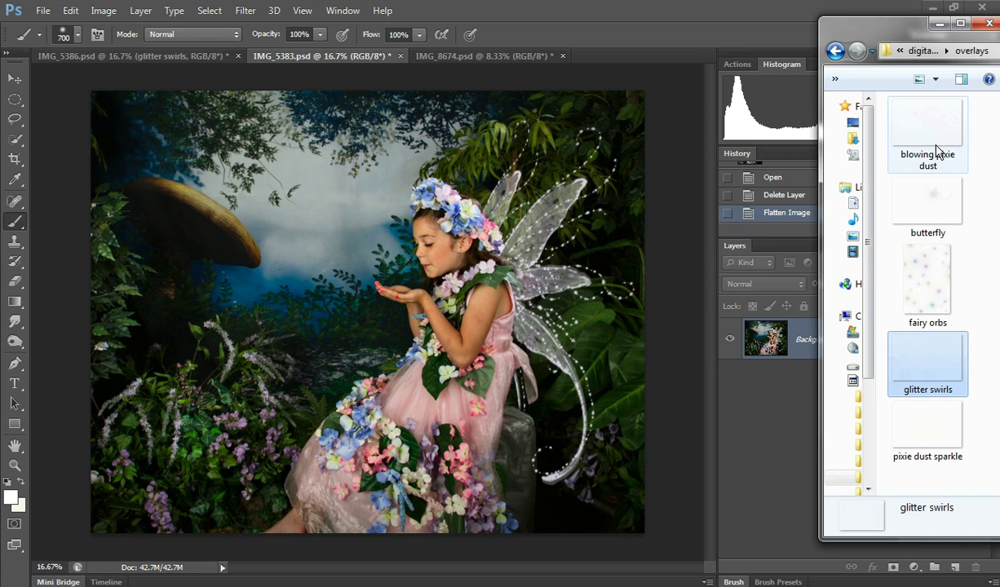
{"action": "left_click_drag", "start_coordinate": [931, 139], "coordinate": [440, 217]}
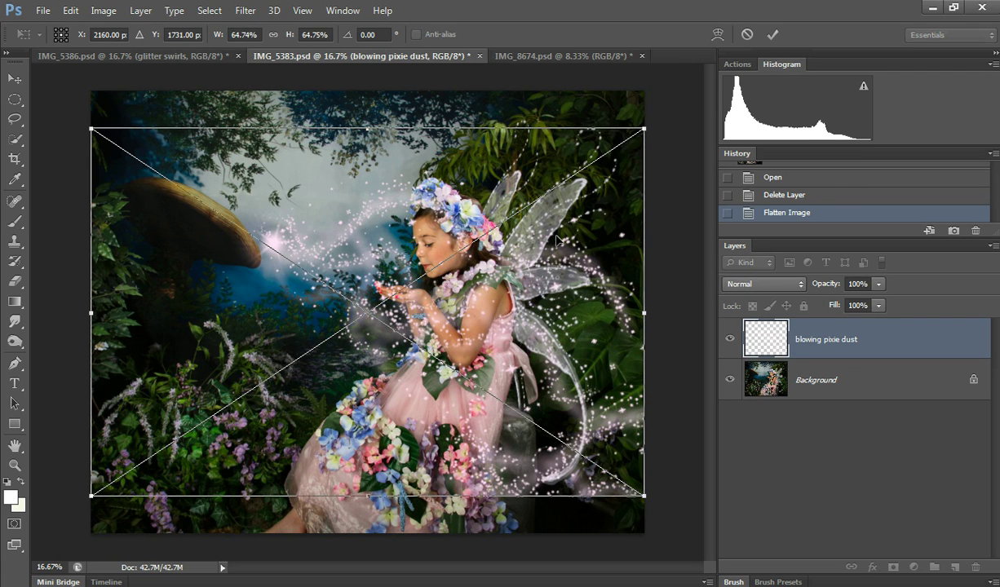
Step: Flip the pixie dust horizontally, shift it left and down toward her hands, and commit
{"action": "left_click", "coordinate": [70, 9]}
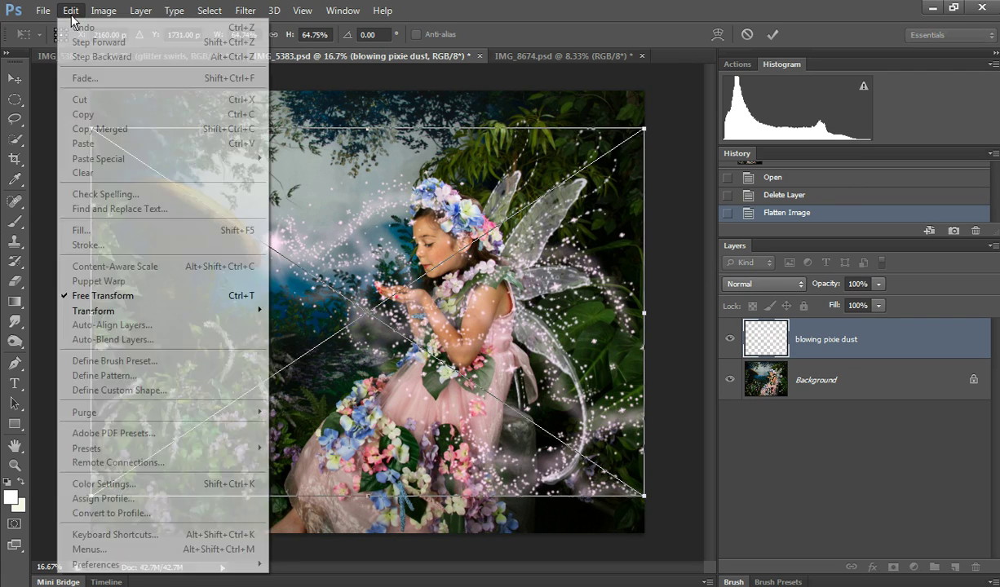
{"action": "mouse_move", "coordinate": [233, 312]}
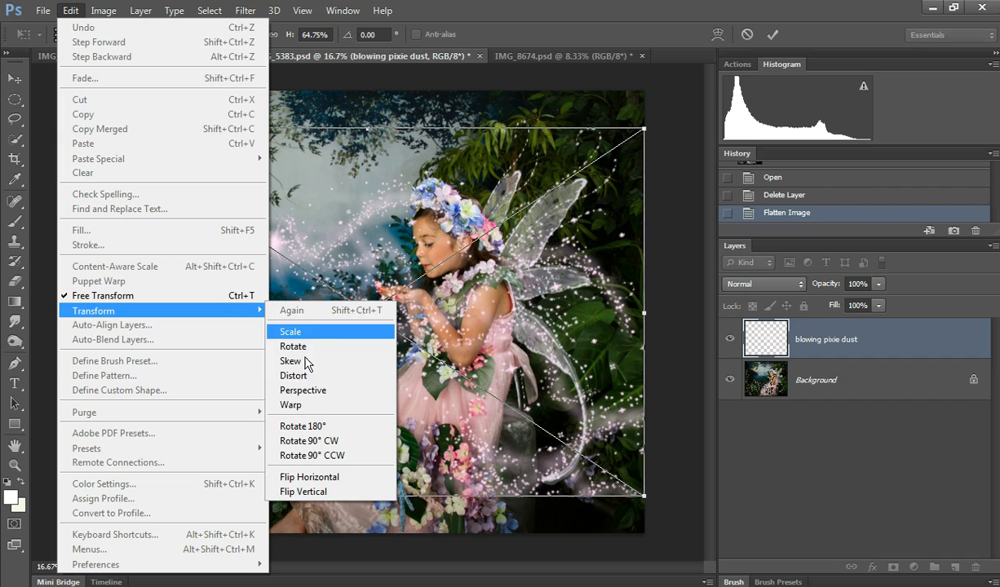
{"action": "left_click", "coordinate": [348, 479]}
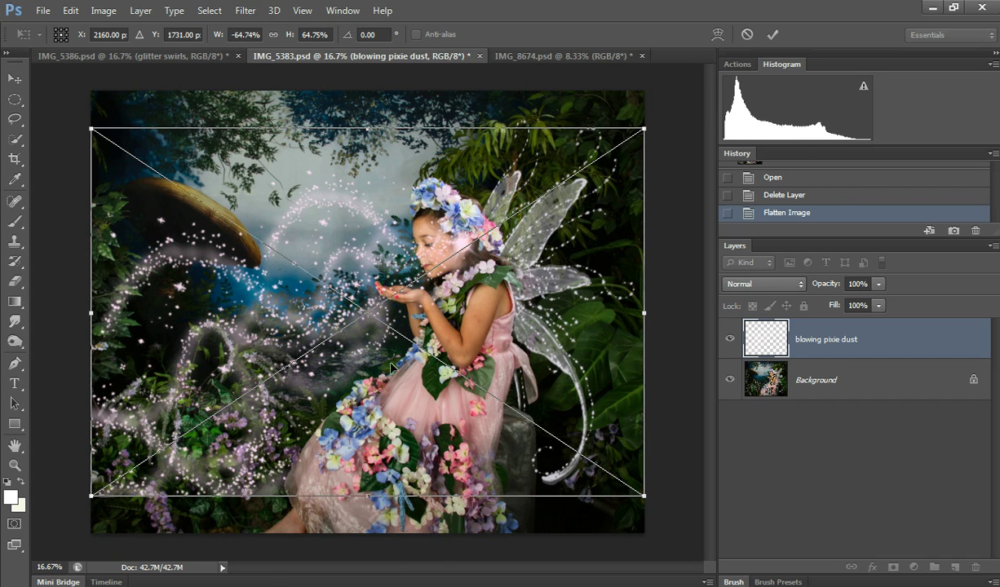
{"action": "left_click_drag", "start_coordinate": [540, 243], "coordinate": [474, 271]}
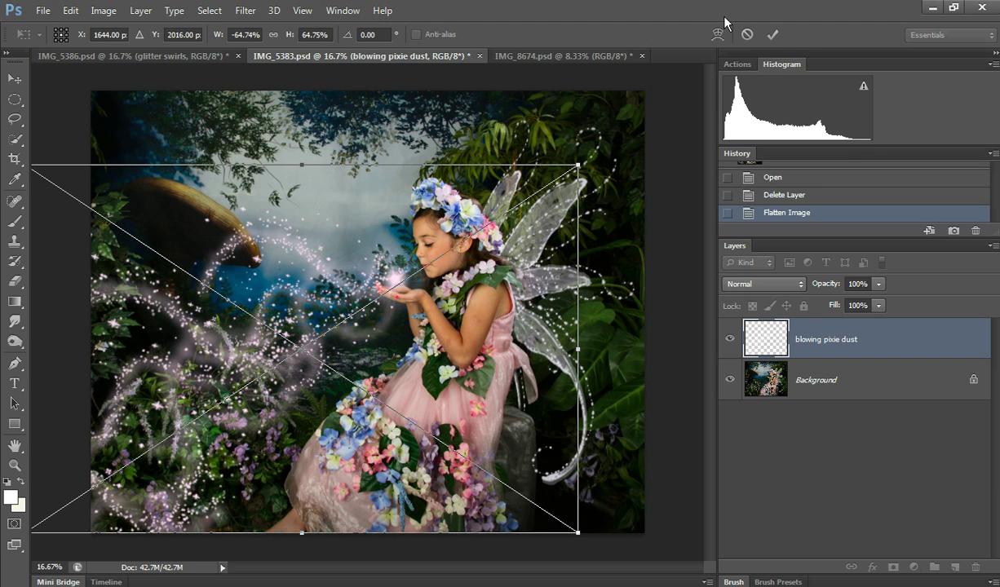
{"action": "left_click", "coordinate": [773, 36]}
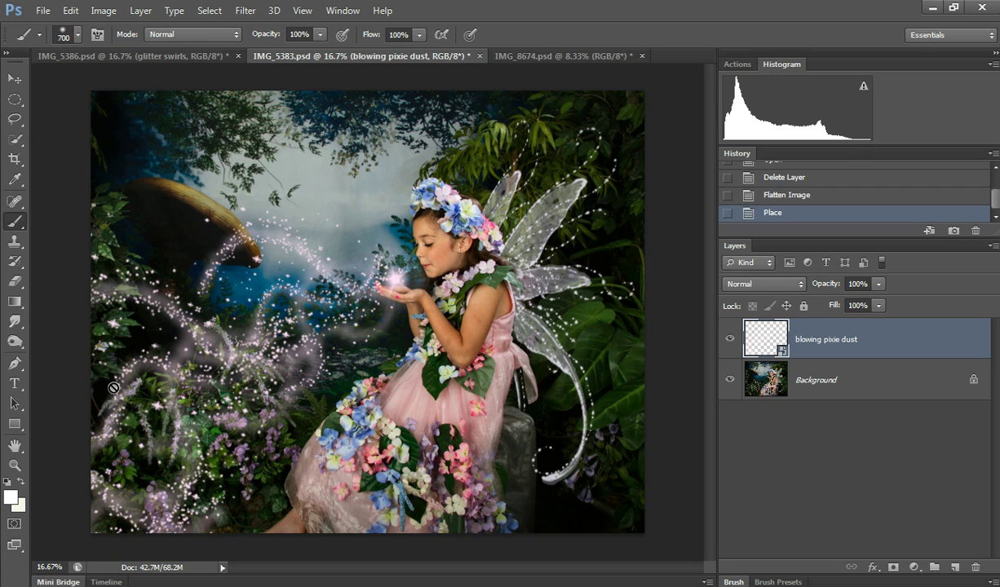
Step: Nudge the pixie dust 24 px right into her cupped hands, then switch to IMG_8674
{"action": "left_click", "coordinate": [16, 79]}
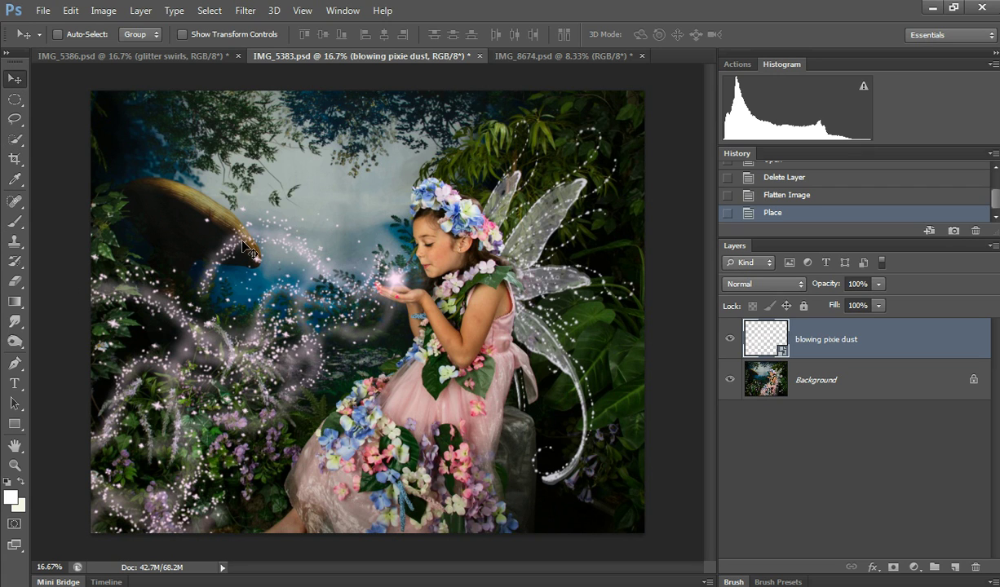
{"action": "left_click_drag", "start_coordinate": [364, 300], "coordinate": [368, 300]}
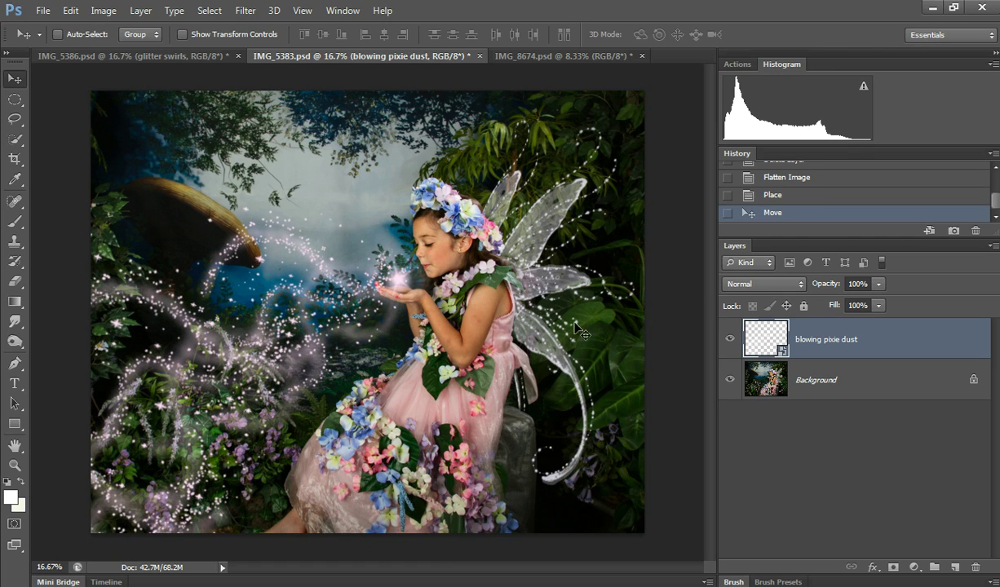
{"action": "left_click", "coordinate": [540, 55]}
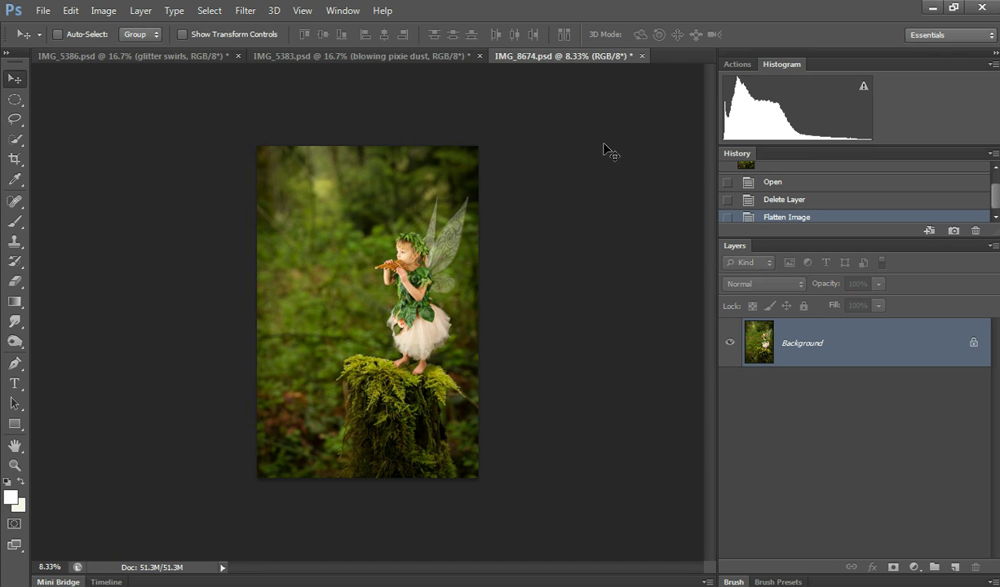
Step: Place the fairy orbs overlay on IMG_8674, scaled to about 118.7% to cover the image
{"action": "key", "text": "alt+Tab"}
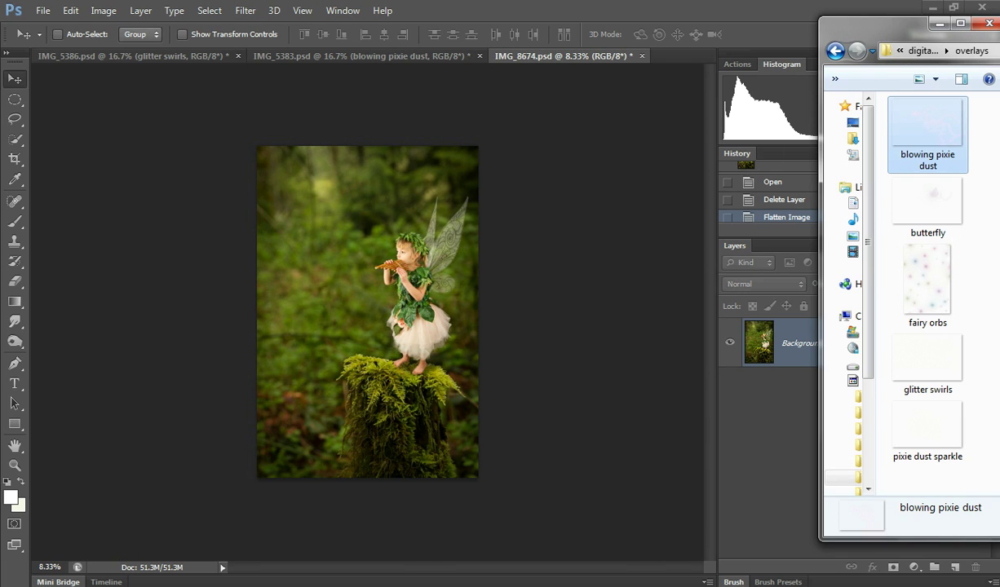
{"action": "left_click_drag", "start_coordinate": [895, 268], "coordinate": [482, 141]}
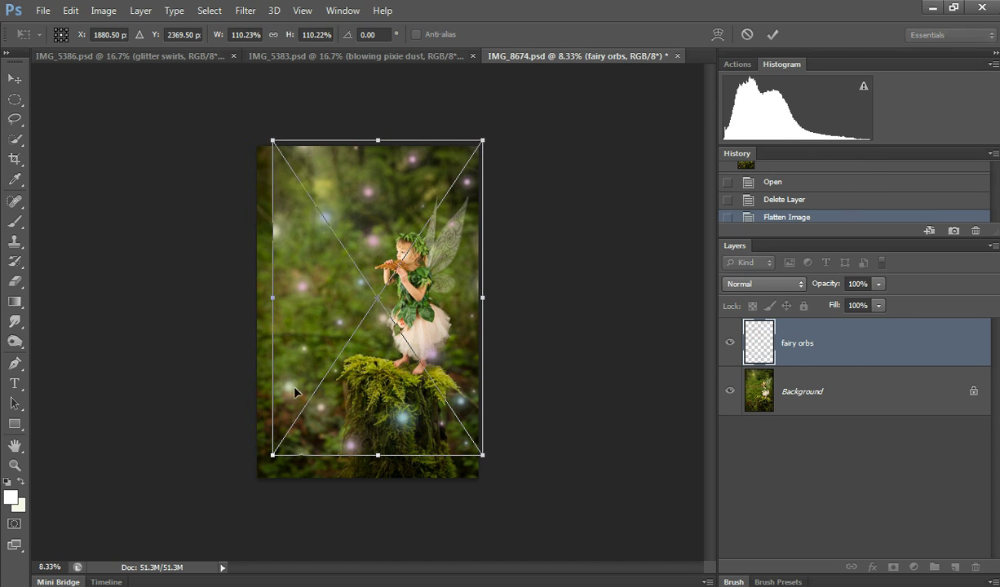
{"action": "left_click_drag", "start_coordinate": [281, 457], "coordinate": [266, 486]}
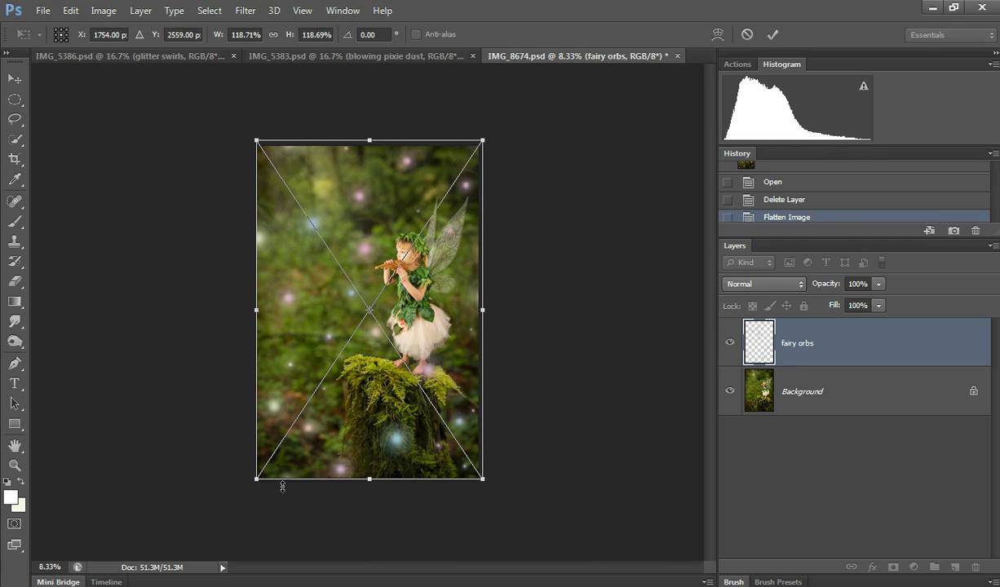
{"action": "left_click", "coordinate": [773, 35]}
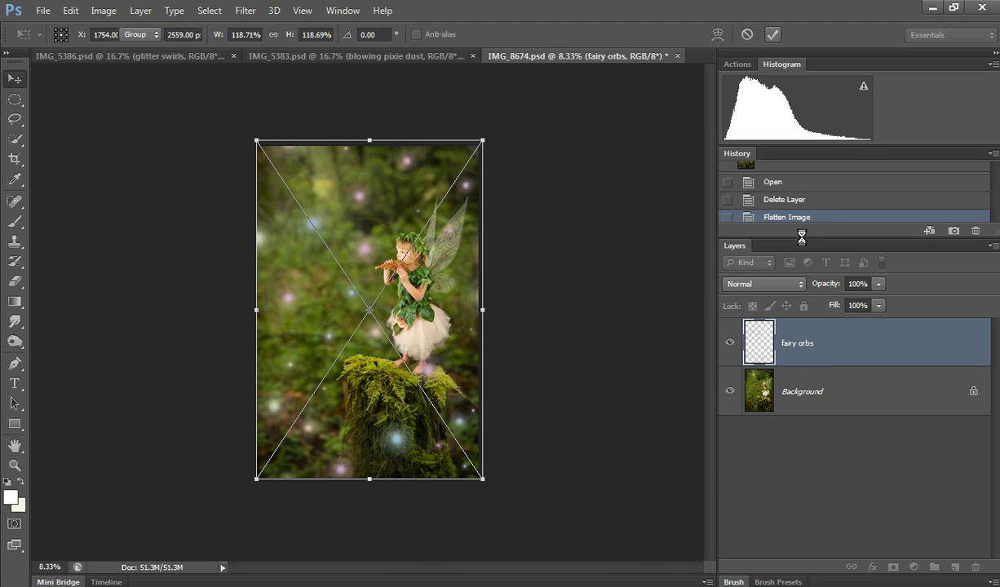
Step: Add a layer mask to the fairy orbs and brush black over the fairy and stump
{"action": "left_click", "coordinate": [893, 567]}
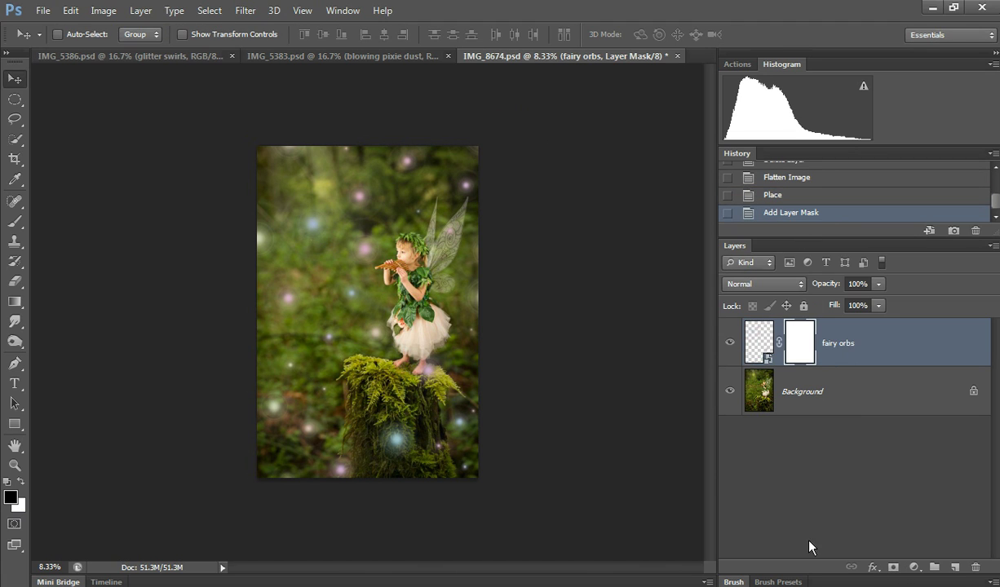
{"action": "left_click", "coordinate": [14, 221]}
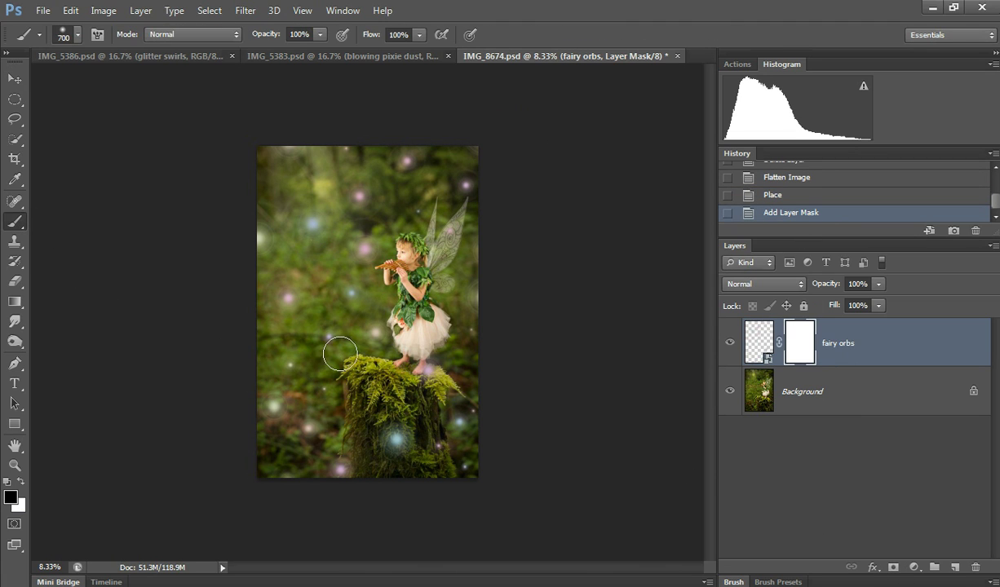
{"action": "left_click_drag", "start_coordinate": [391, 461], "coordinate": [384, 415]}
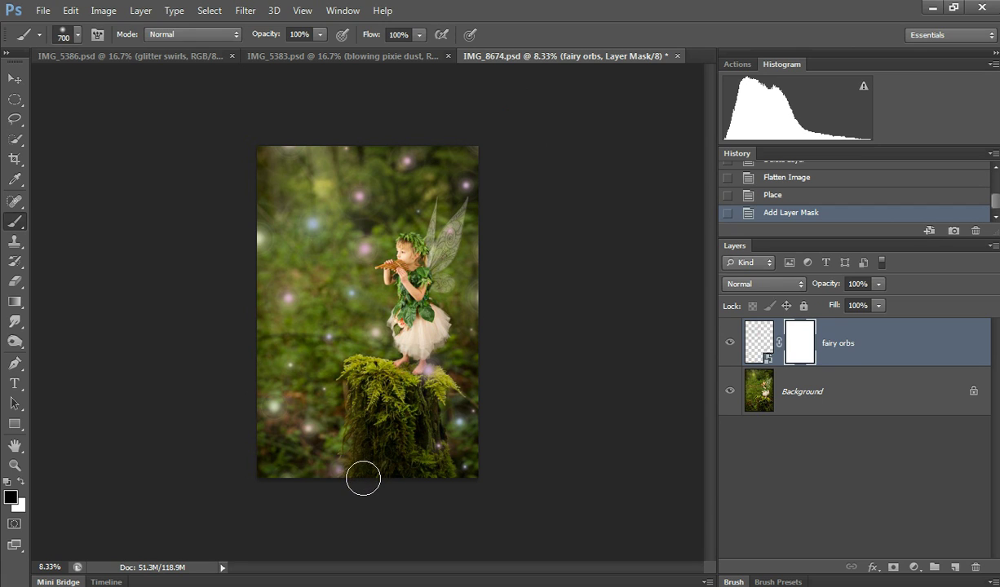
{"action": "mouse_move", "coordinate": [373, 477]}
{"action": "left_mouse_down"}
{"action": "mouse_move", "coordinate": [436, 463]}
{"action": "mouse_move", "coordinate": [446, 443]}
{"action": "mouse_move", "coordinate": [452, 403]}
{"action": "mouse_move", "coordinate": [428, 397]}
{"action": "mouse_move", "coordinate": [429, 365]}
{"action": "mouse_move", "coordinate": [424, 375]}
{"action": "mouse_move", "coordinate": [398, 364]}
{"action": "mouse_move", "coordinate": [392, 372]}
{"action": "mouse_move", "coordinate": [428, 399]}
{"action": "left_mouse_up"}
Step: Toggle the fairy orbs layer visibility off and on to compare the result
{"action": "left_click", "coordinate": [730, 342]}
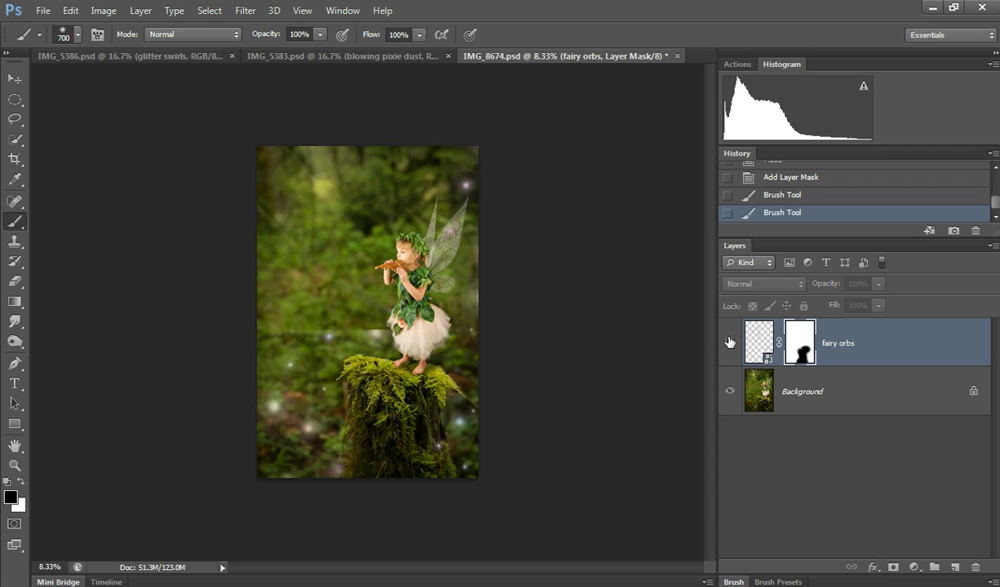
{"action": "left_click", "coordinate": [730, 343]}
{"action": "left_click", "coordinate": [730, 343]}
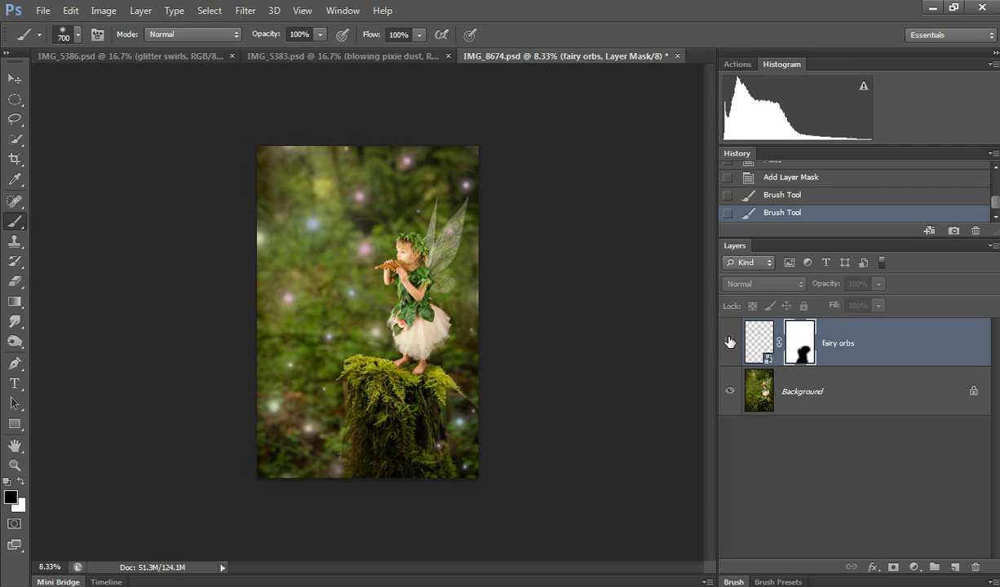
{"action": "left_click", "coordinate": [730, 343]}
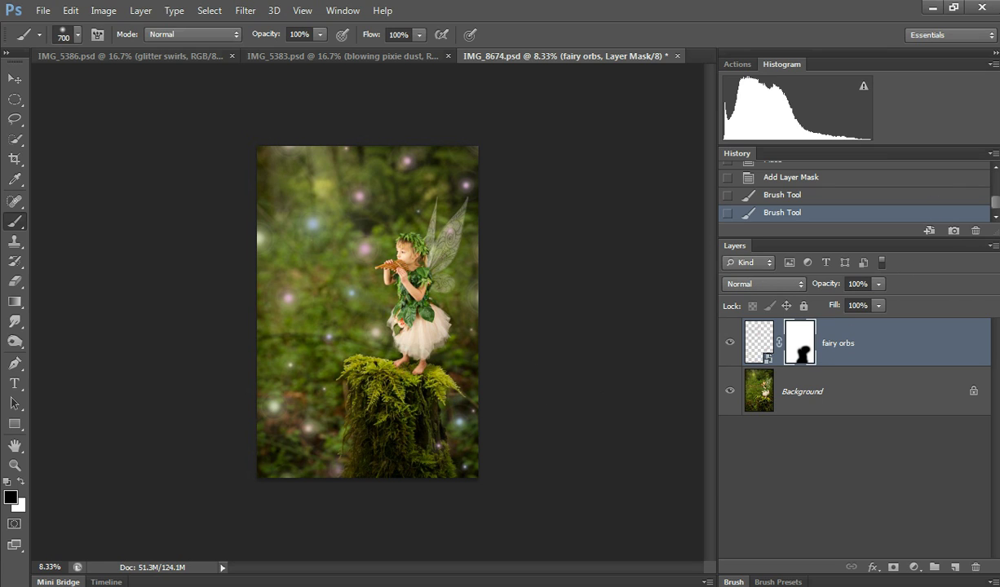
Step: Place the pixie dust sparkle overlay, scaled to about 69% and positioned around the fairy
{"action": "key", "text": "alt+Tab"}
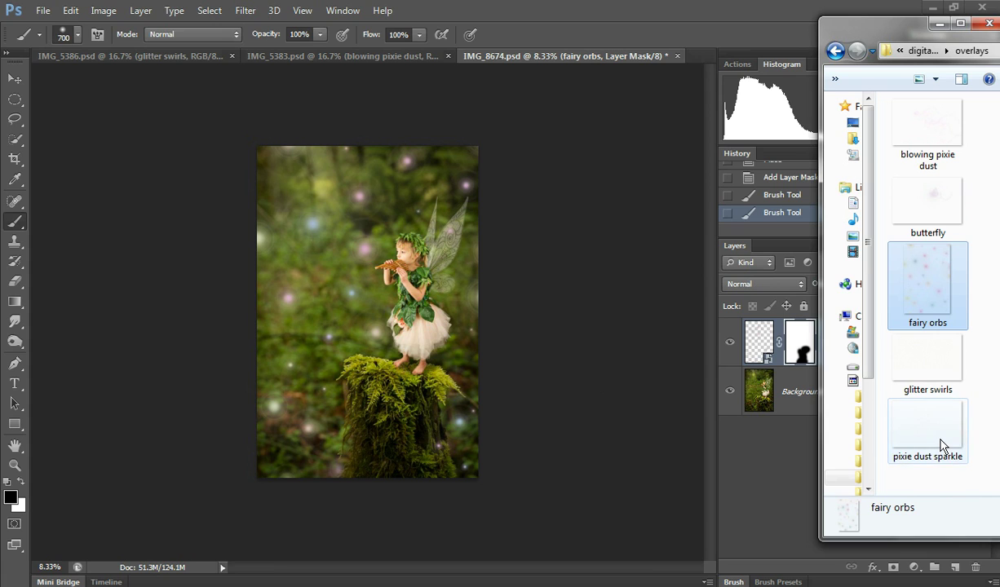
{"action": "left_click_drag", "start_coordinate": [941, 440], "coordinate": [492, 360]}
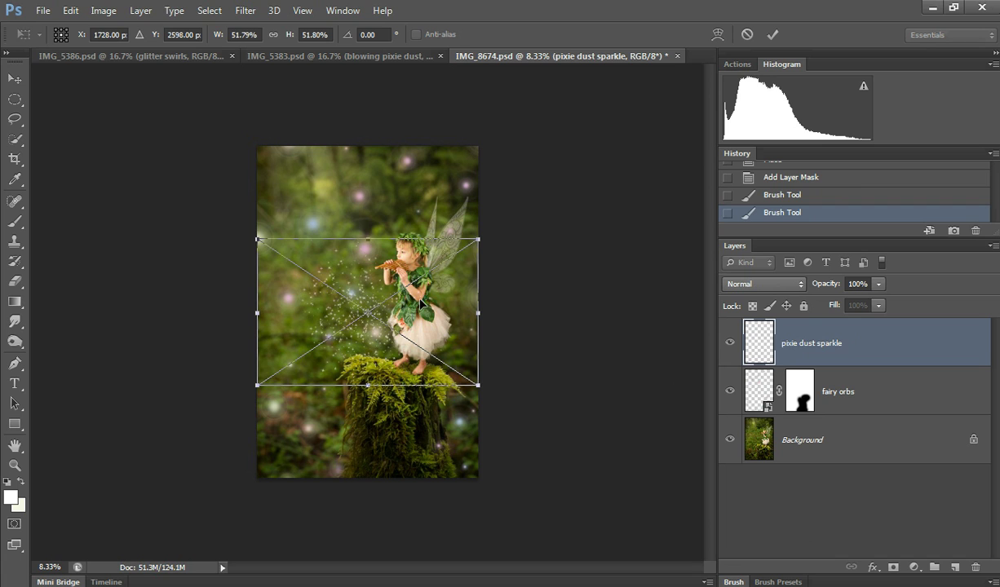
{"action": "left_click_drag", "start_coordinate": [420, 302], "coordinate": [490, 253]}
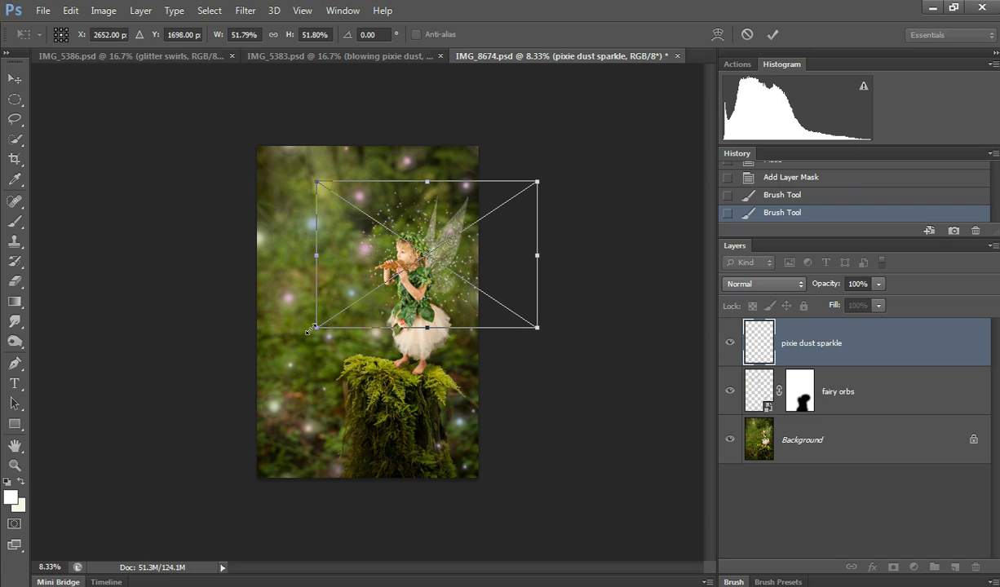
{"action": "left_click_drag", "start_coordinate": [311, 330], "coordinate": [289, 417]}
{"action": "left_click_drag", "start_coordinate": [410, 341], "coordinate": [434, 357]}
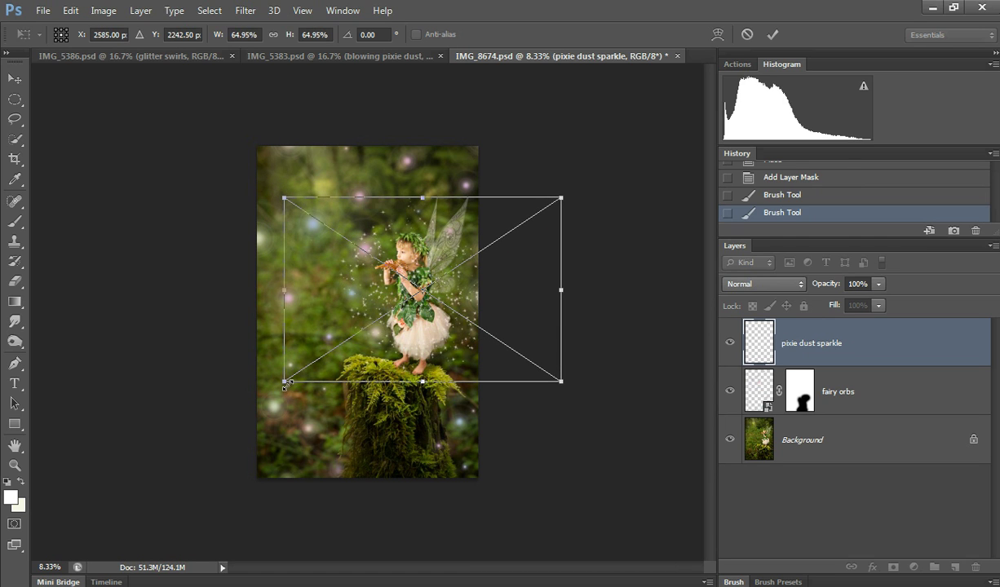
{"action": "mouse_move", "coordinate": [283, 384]}
{"action": "left_mouse_down"}
{"action": "mouse_move", "coordinate": [269, 363]}
{"action": "mouse_move", "coordinate": [267, 394]}
{"action": "left_mouse_up"}
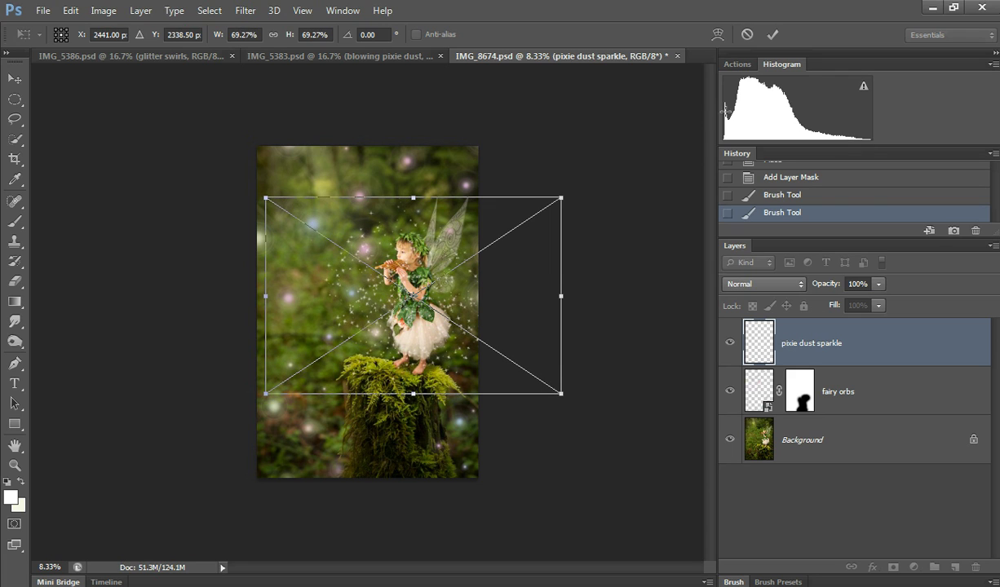
{"action": "left_click", "coordinate": [773, 36]}
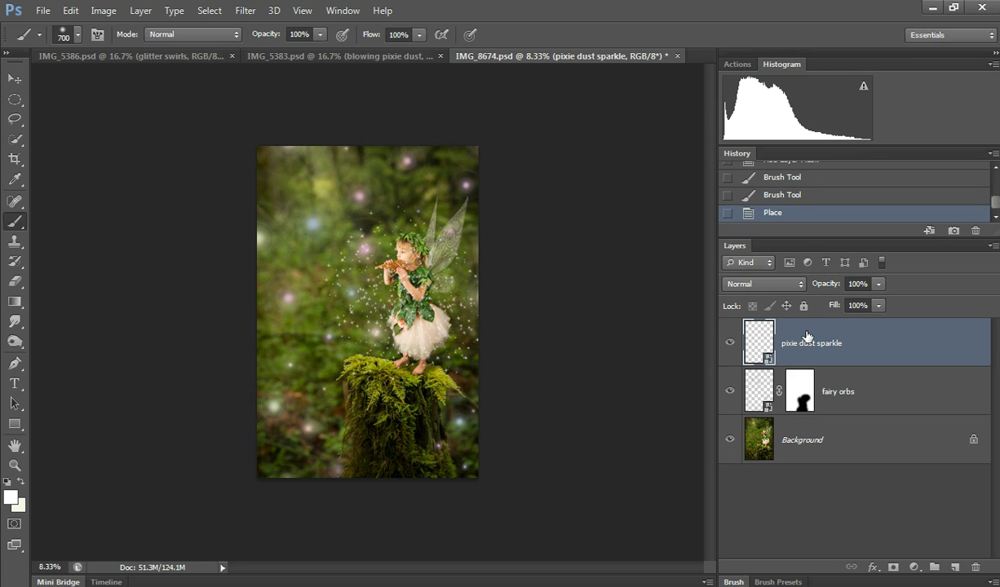
Step: Mask the sparkle layer and paint out sparkles over the fairy's face and feet with a smaller brush
{"action": "left_click", "coordinate": [893, 566]}
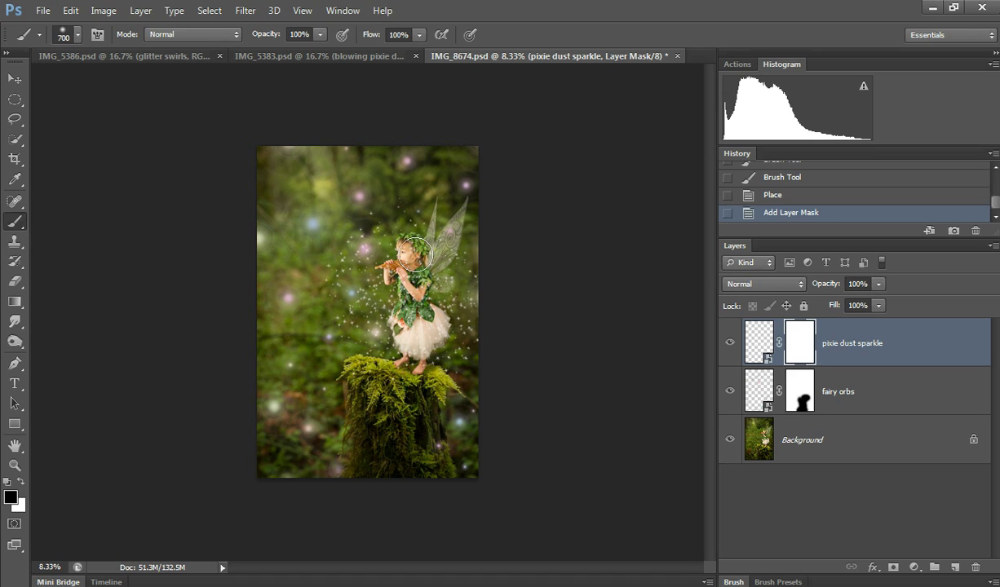
{"action": "left_click", "coordinate": [406, 255]}
{"action": "key", "text": "bracketleft"}
{"action": "key", "text": "bracketleft"}
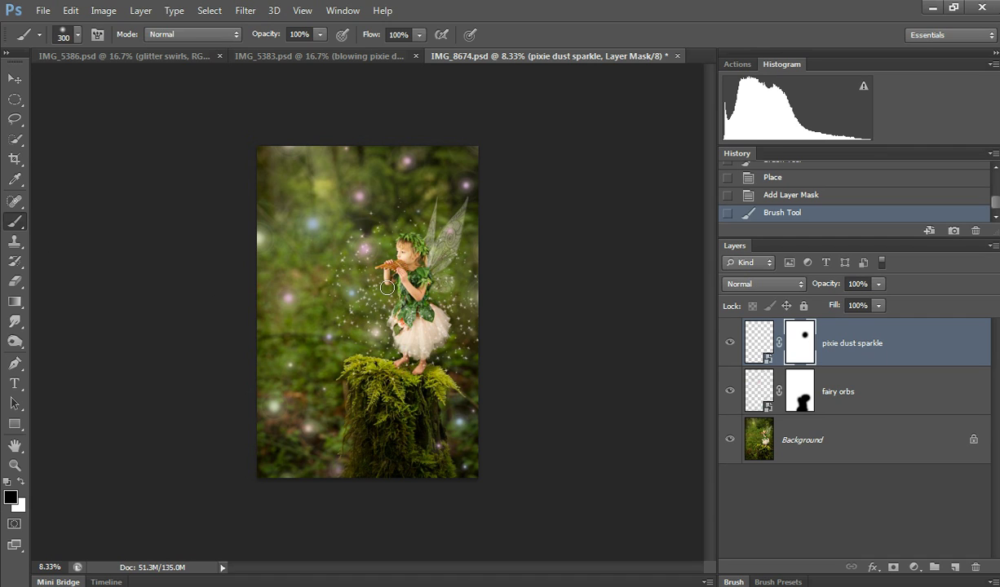
{"action": "left_click", "coordinate": [393, 235]}
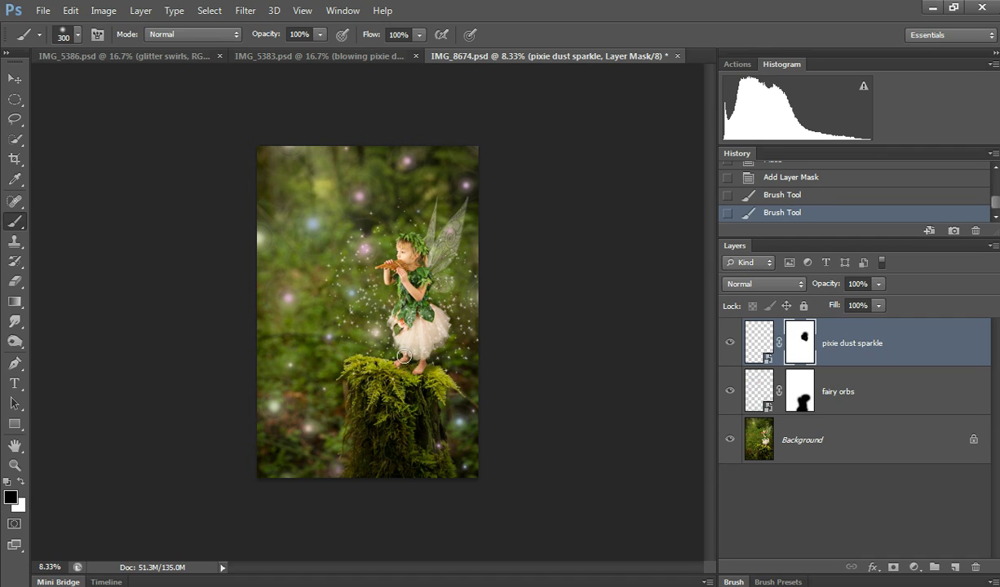
{"action": "left_click", "coordinate": [416, 369]}
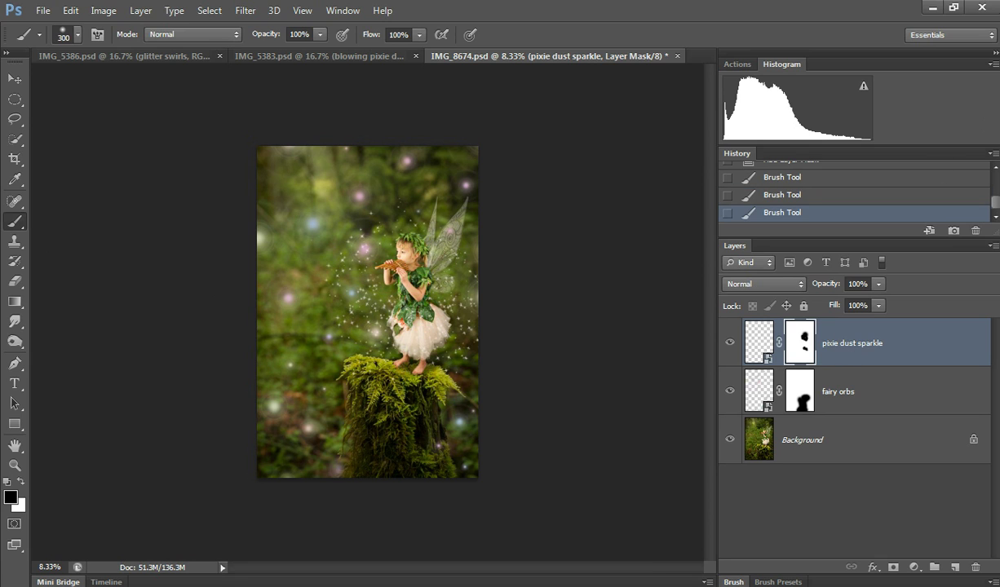
{"action": "key", "text": "alt+Tab"}
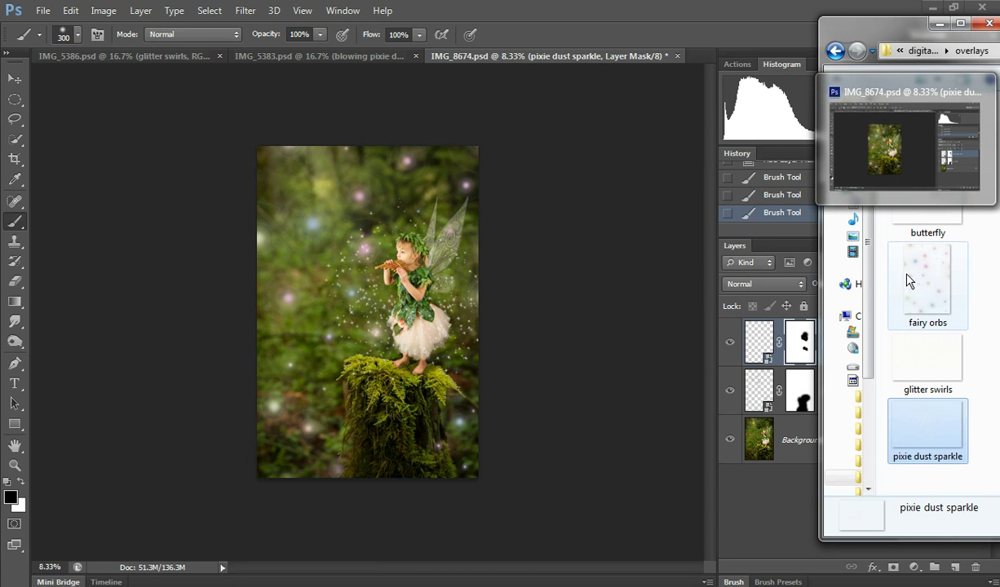
Step: Place the butterfly overlay file into the fairy photo, toward the left side
{"action": "left_click_drag", "start_coordinate": [915, 220], "coordinate": [593, 248]}
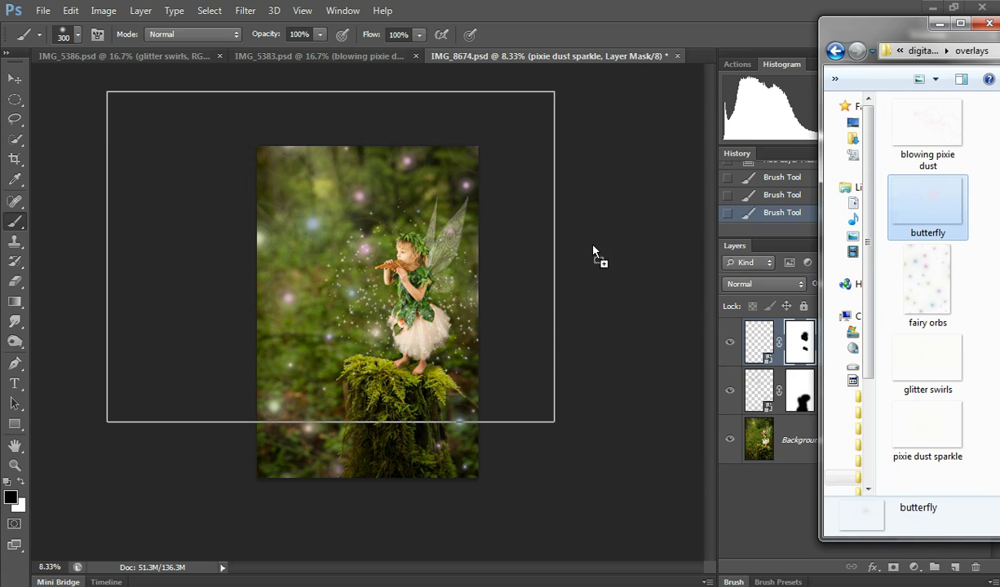
{"action": "left_click_drag", "start_coordinate": [377, 239], "coordinate": [378, 238]}
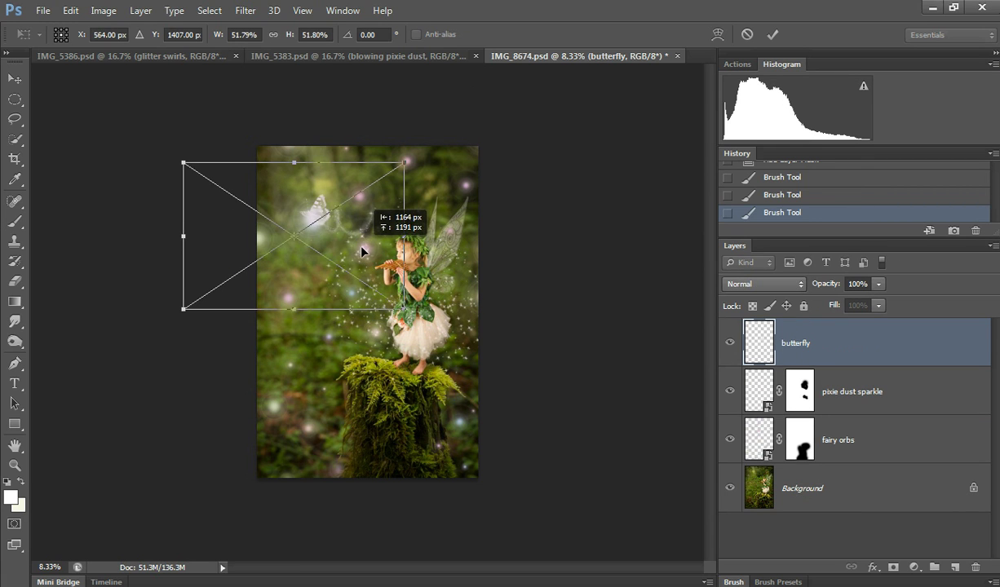
{"action": "left_click_drag", "start_coordinate": [362, 251], "coordinate": [356, 265]}
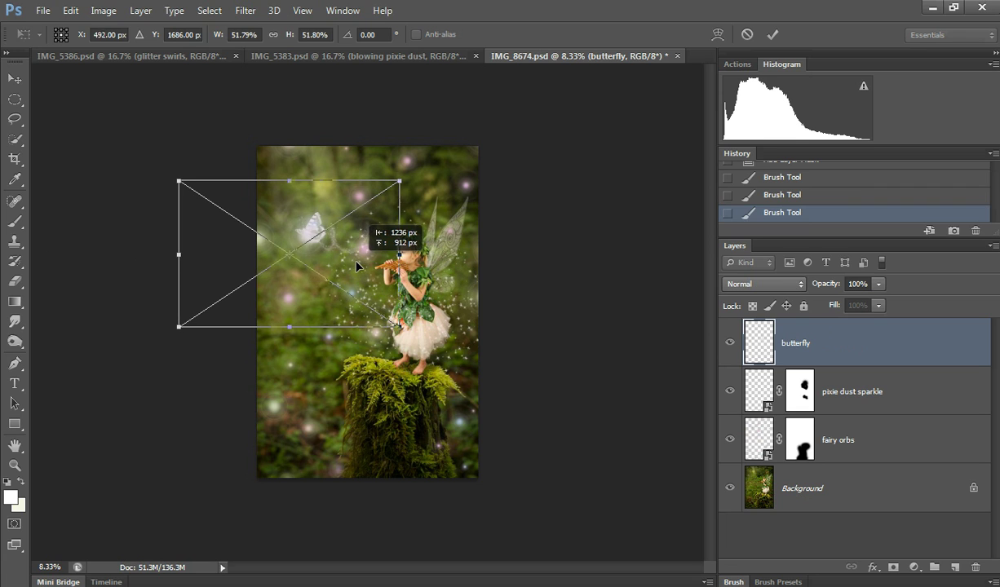
Step: Flip the butterfly horizontally, move it near the flute, tilt it slightly and commit
{"action": "left_click", "coordinate": [71, 10]}
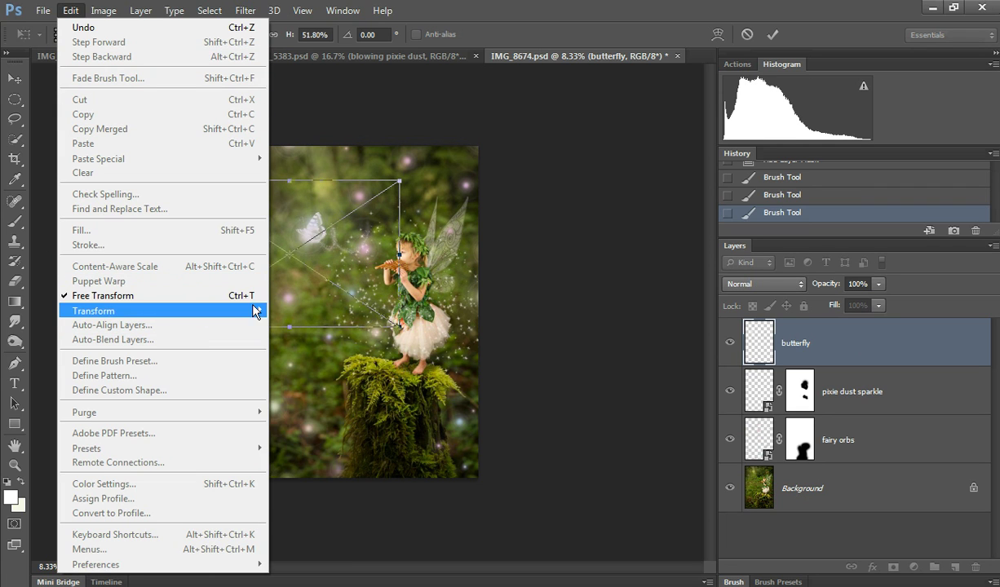
{"action": "mouse_move", "coordinate": [256, 310]}
{"action": "left_click", "coordinate": [349, 484]}
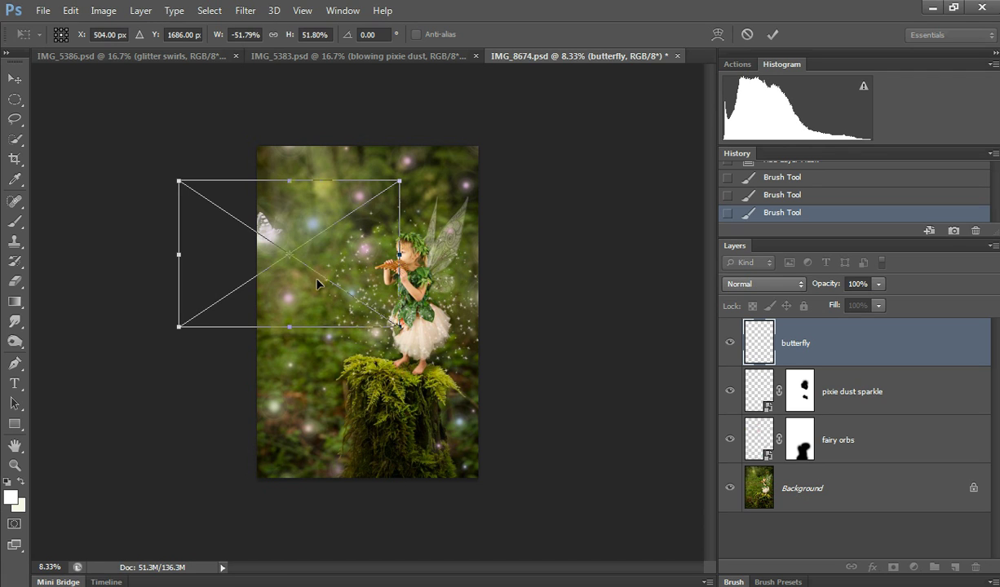
{"action": "left_click_drag", "start_coordinate": [298, 284], "coordinate": [366, 308]}
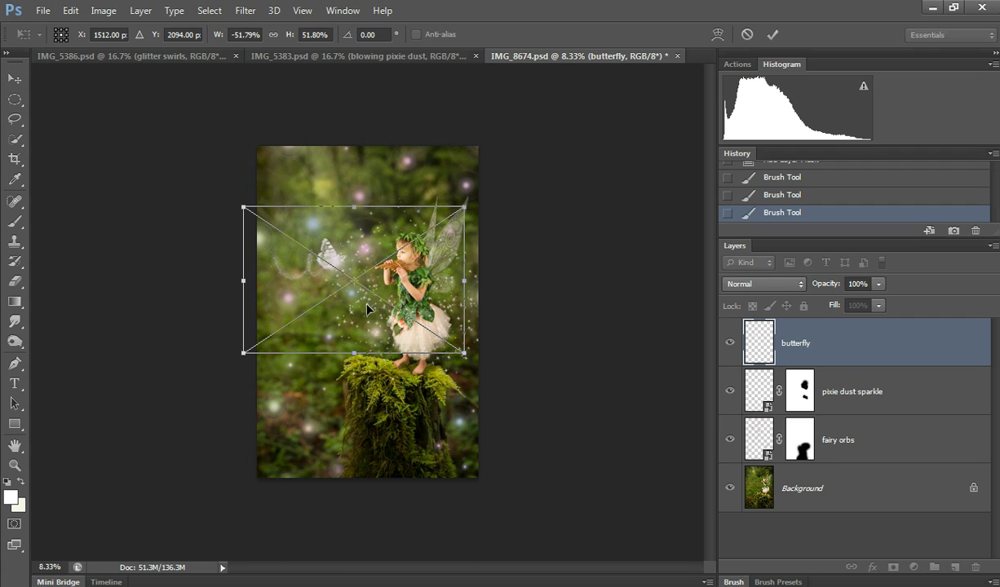
{"action": "mouse_move", "coordinate": [240, 363]}
{"action": "left_mouse_down"}
{"action": "mouse_move", "coordinate": [213, 318]}
{"action": "mouse_move", "coordinate": [214, 340]}
{"action": "mouse_move", "coordinate": [253, 375]}
{"action": "left_mouse_up"}
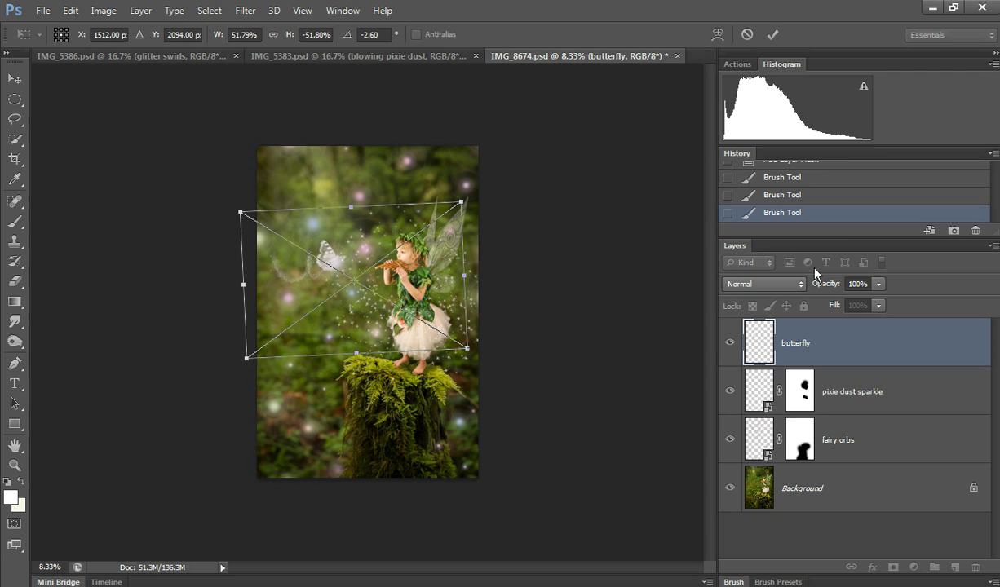
{"action": "left_click", "coordinate": [773, 35]}
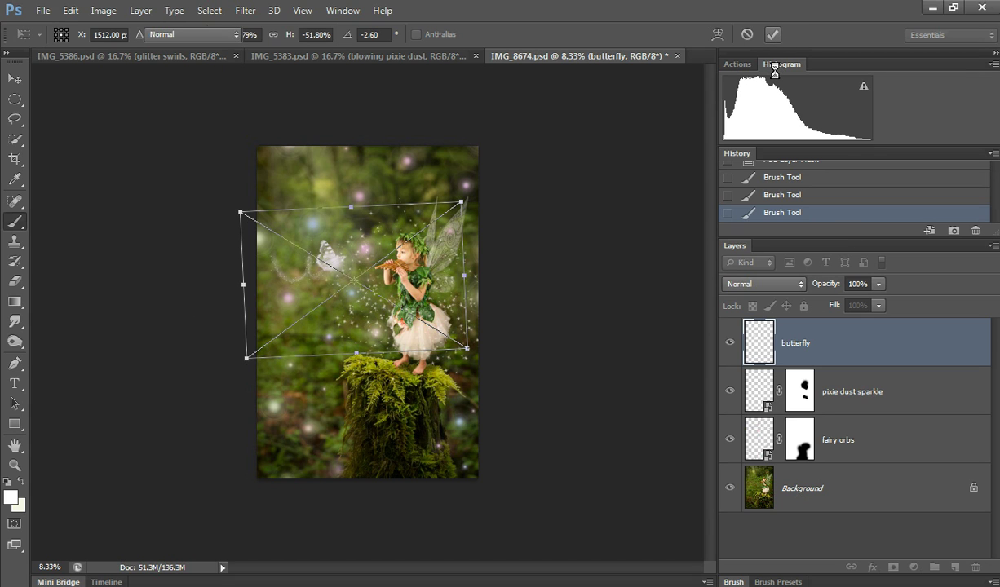
{"action": "left_click", "coordinate": [141, 55]}
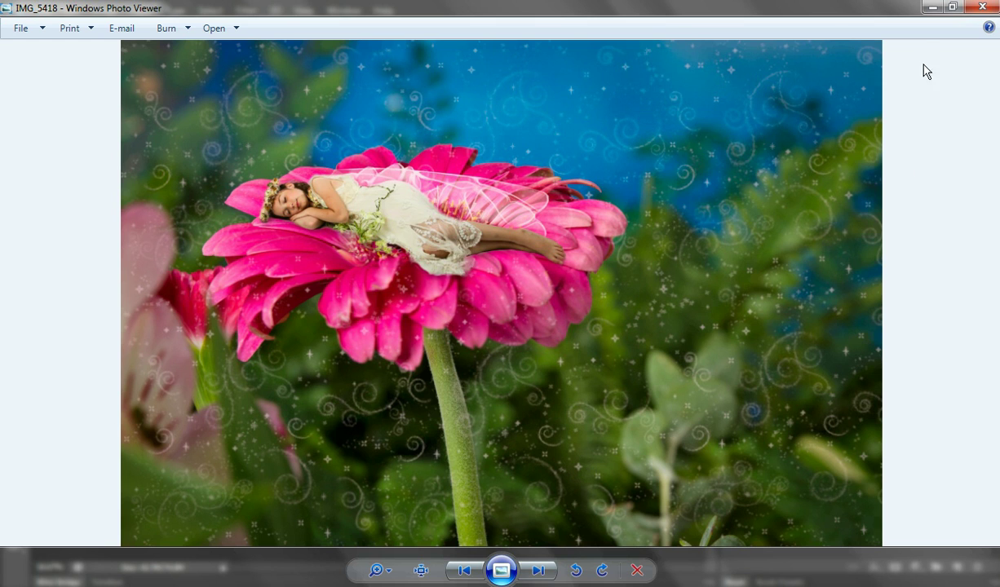
{"action": "left_click", "coordinate": [931, 7]}
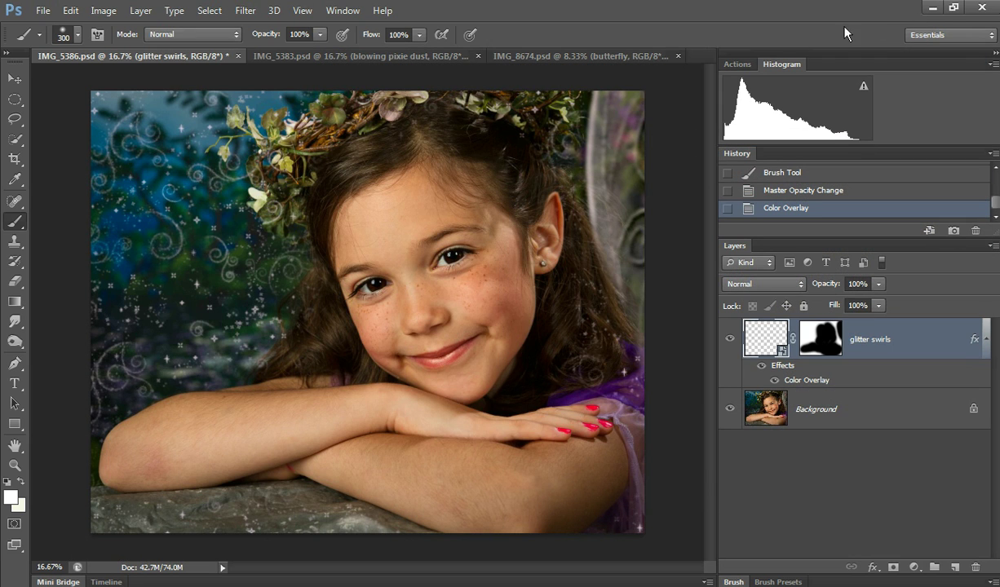